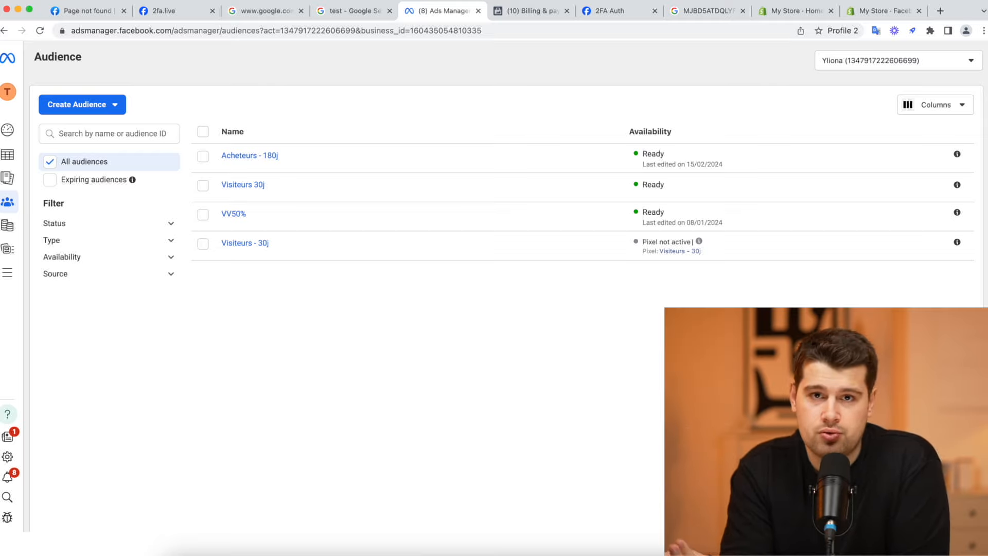
Start a custom audience with Website as the source and check the available pixels, keeping Pixel de Nemesis.
click(91, 106)
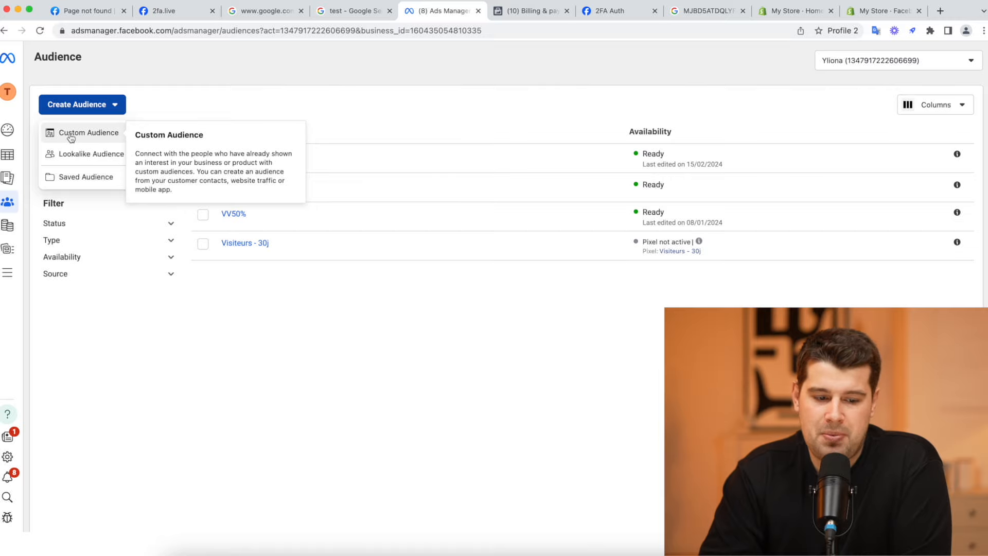
click(99, 135)
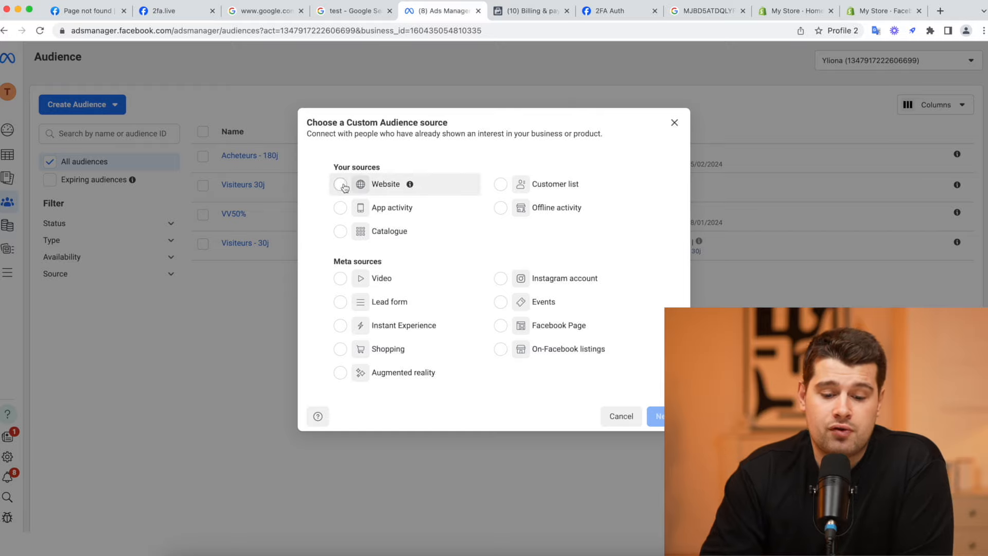
click(340, 185)
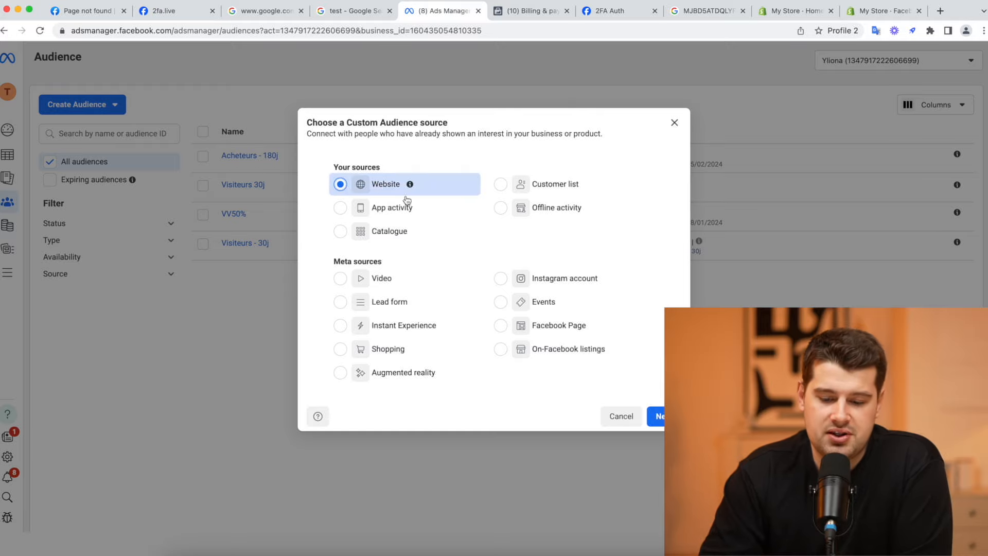
click(657, 409)
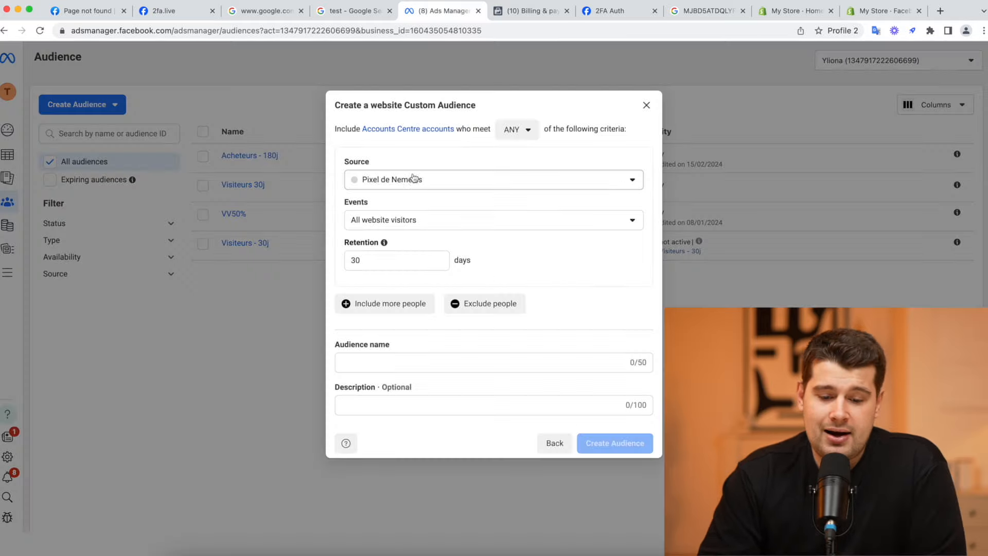
click(425, 183)
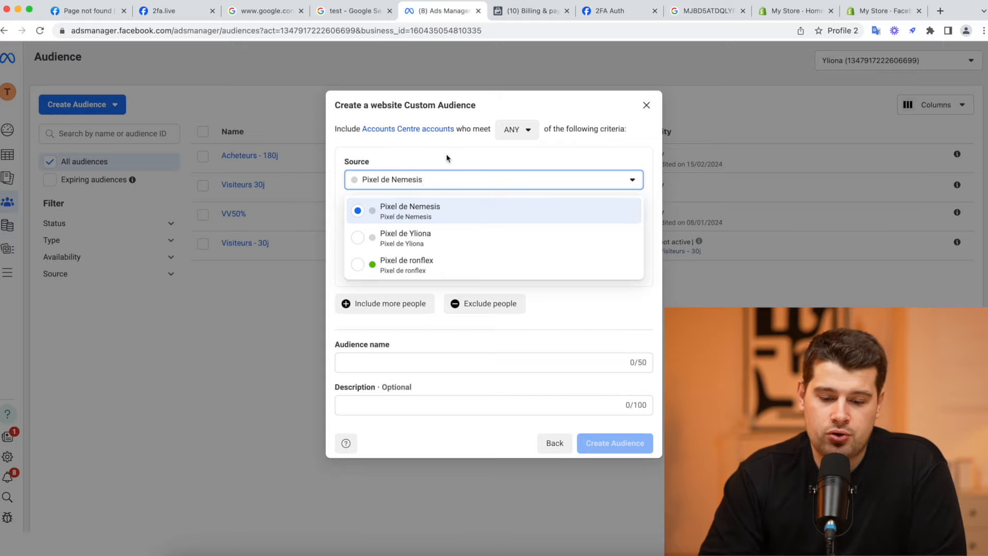
click(446, 159)
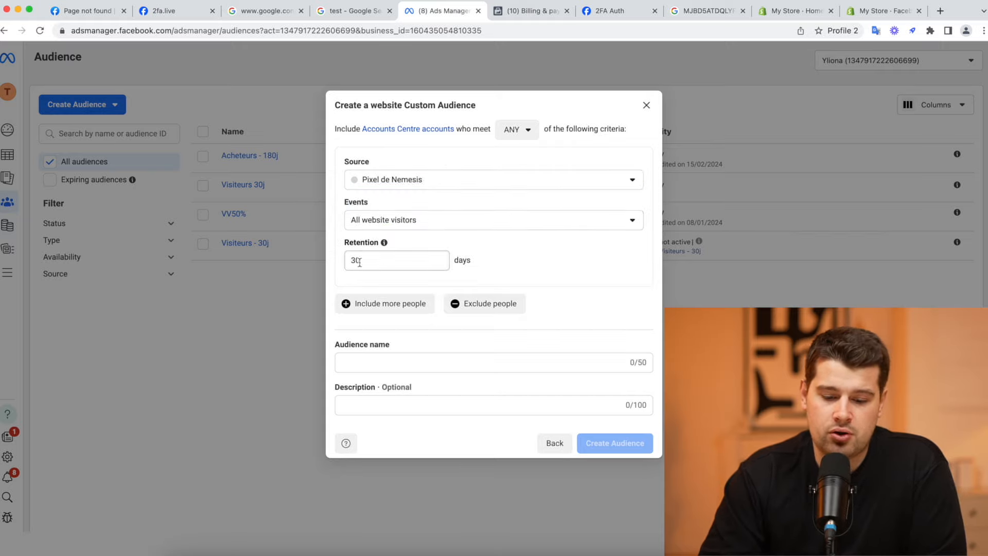
Name the website audience "Visiteurs - 30j", create it and close the confirmation.
click(380, 363)
text(Vi)
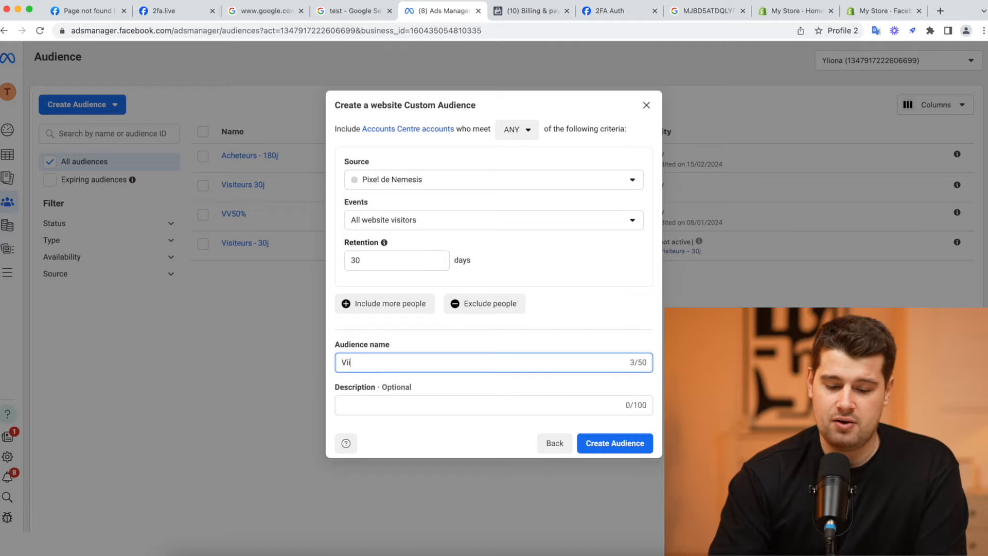
text(siteurs - 30)
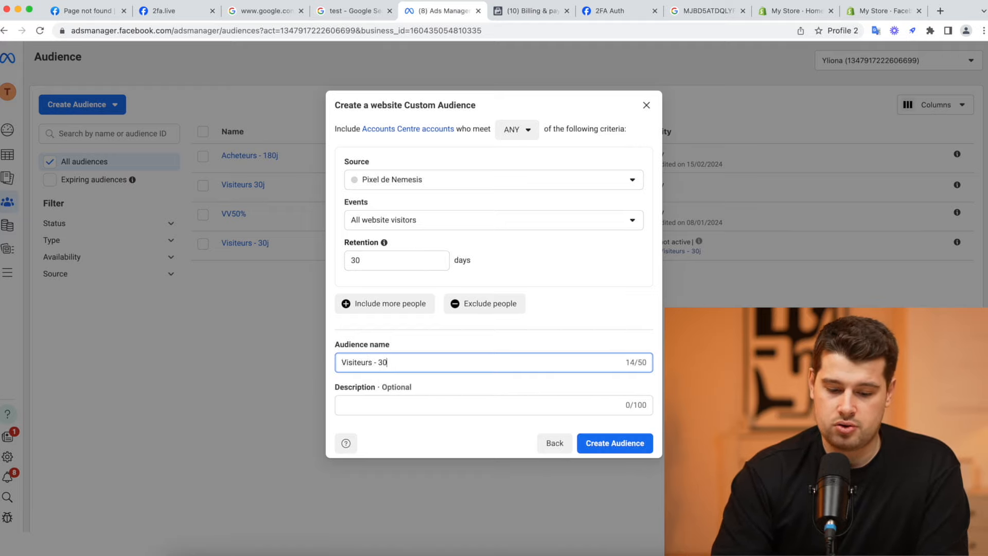
text(j)
click(607, 444)
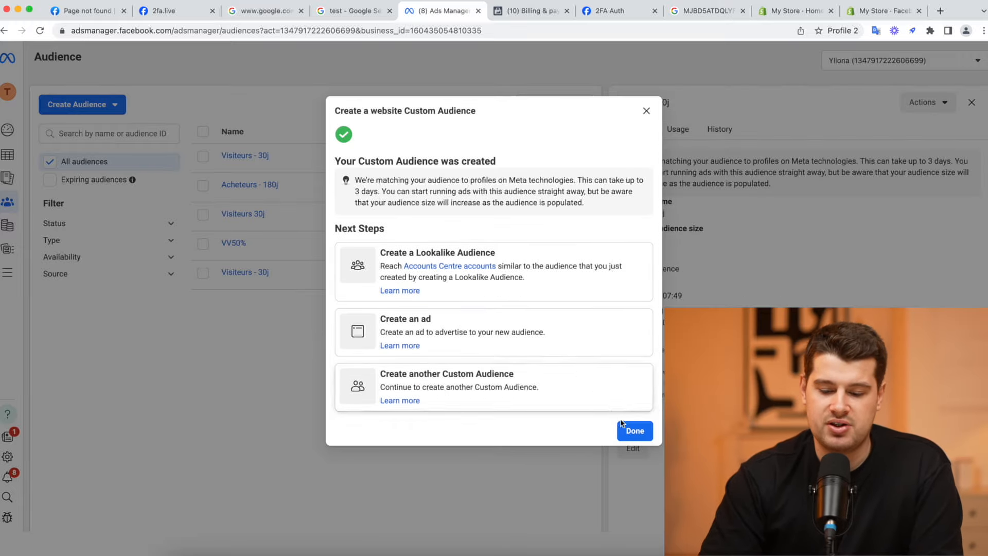
click(640, 434)
Start another custom audience with Website as the source.
click(93, 104)
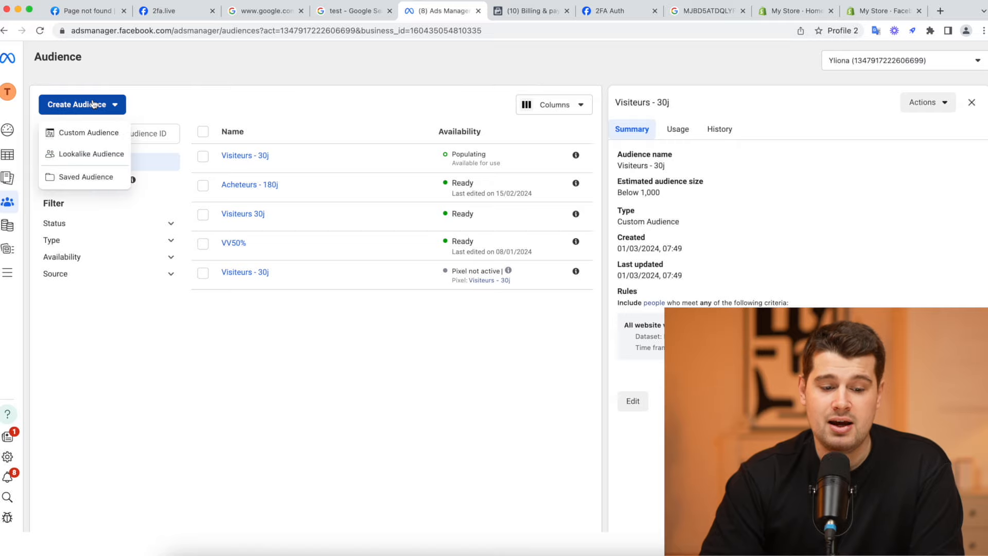
click(86, 135)
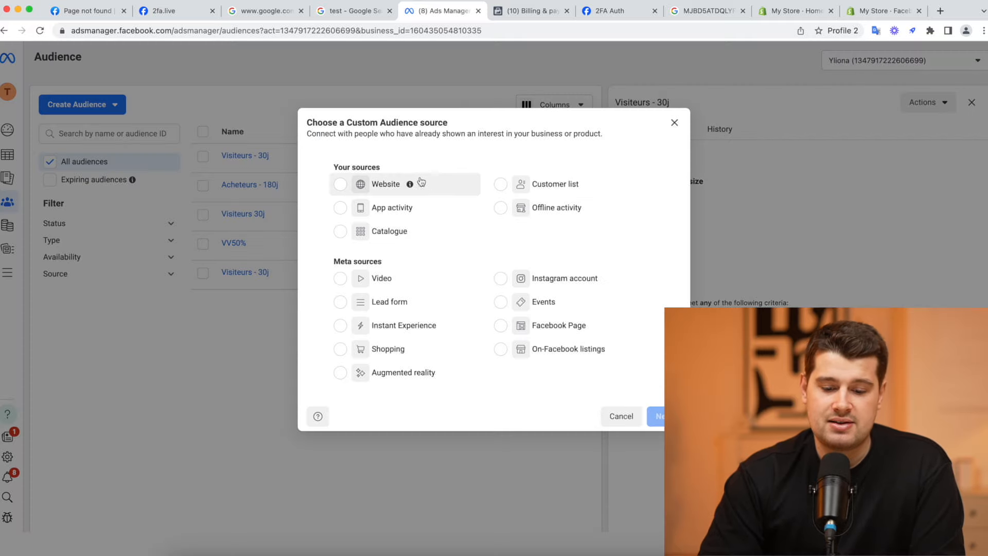
click(391, 185)
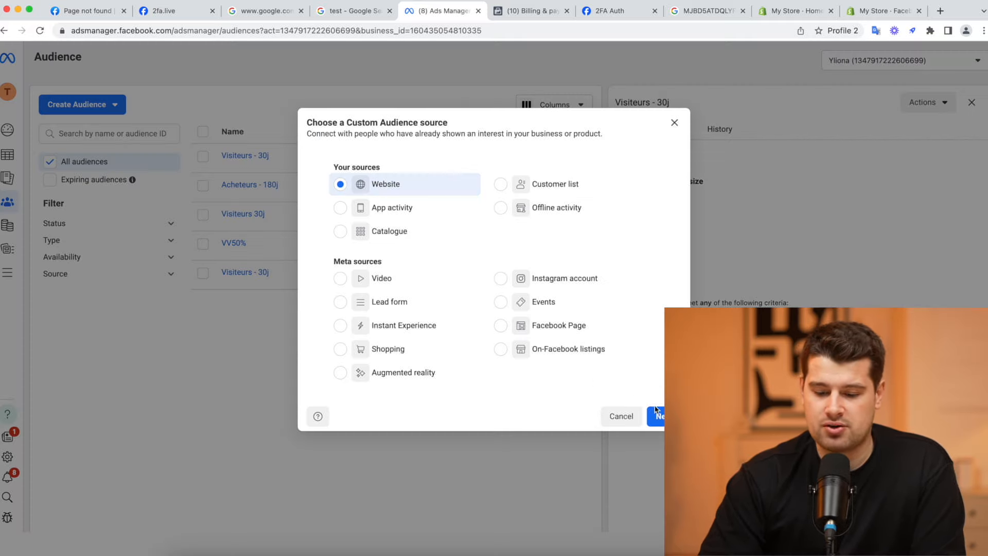
click(656, 409)
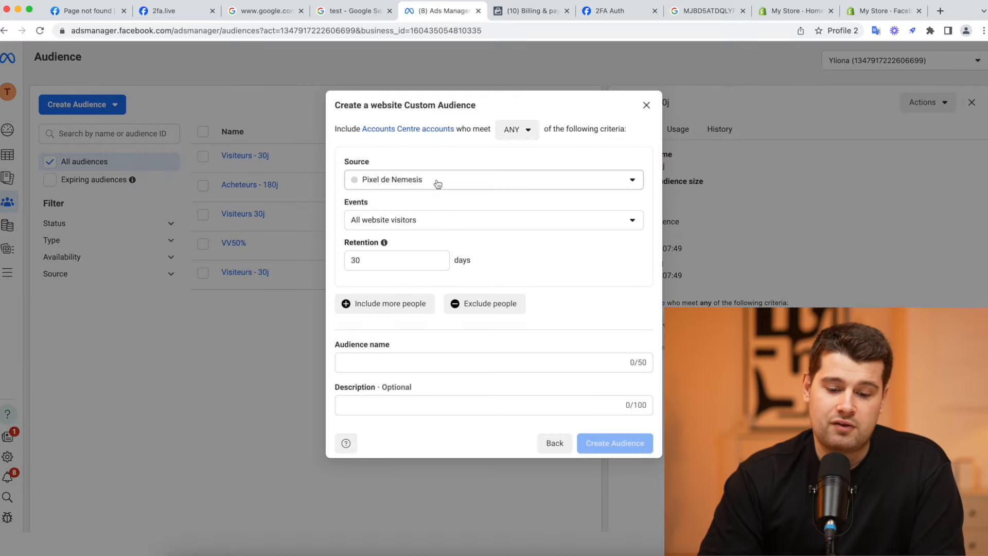
Set the audience's source to Pixel de ronflex, its event to Purchase and its retention to 180 days.
click(414, 221)
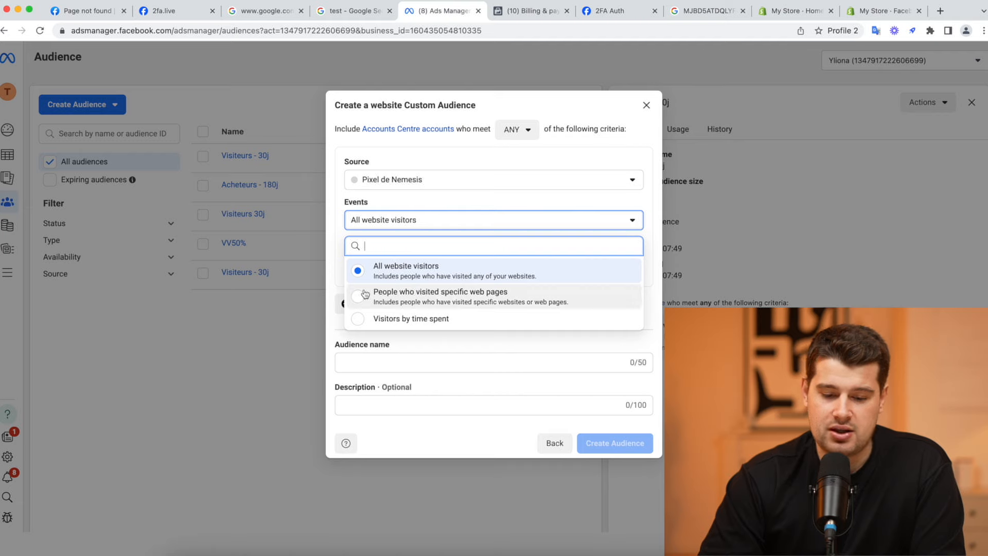
click(442, 301)
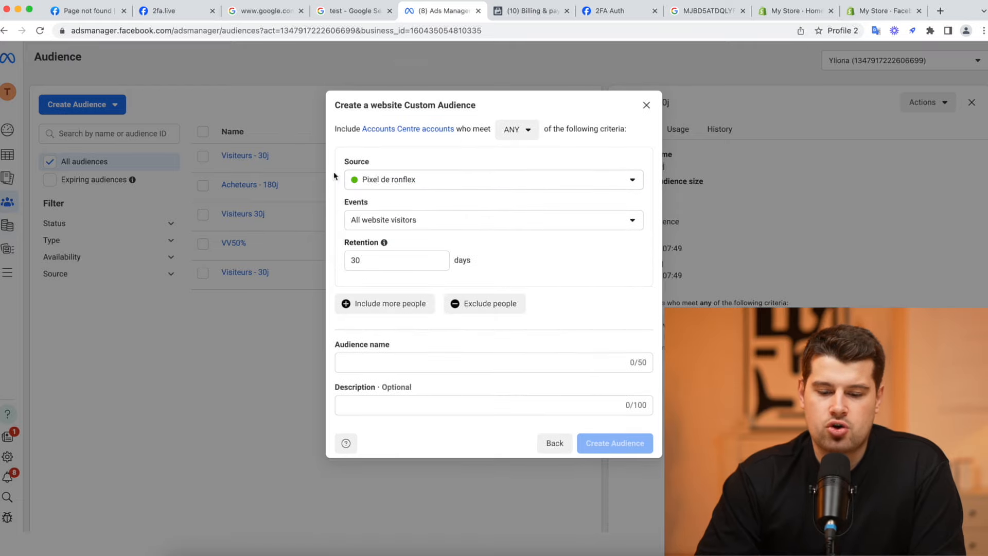
click(388, 221)
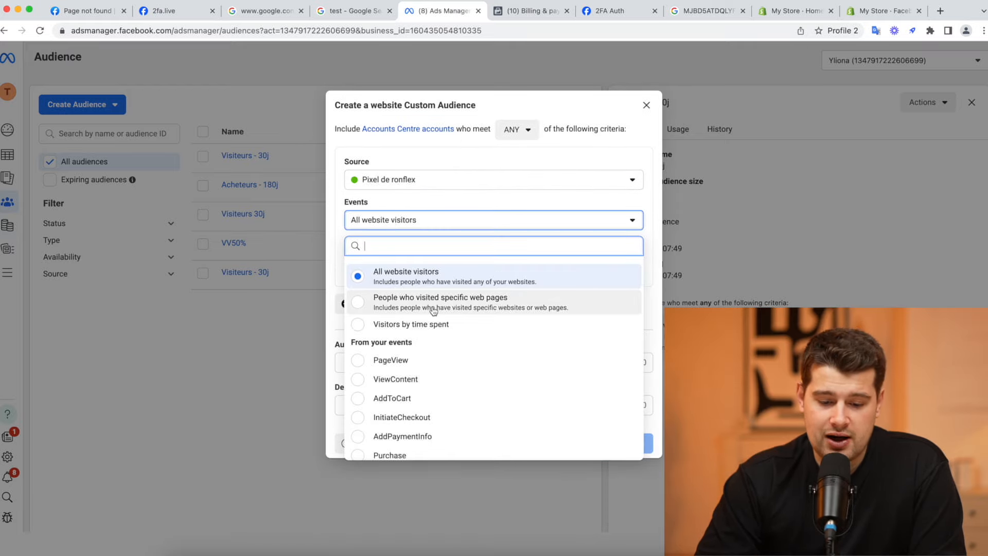
click(375, 451)
click(362, 250)
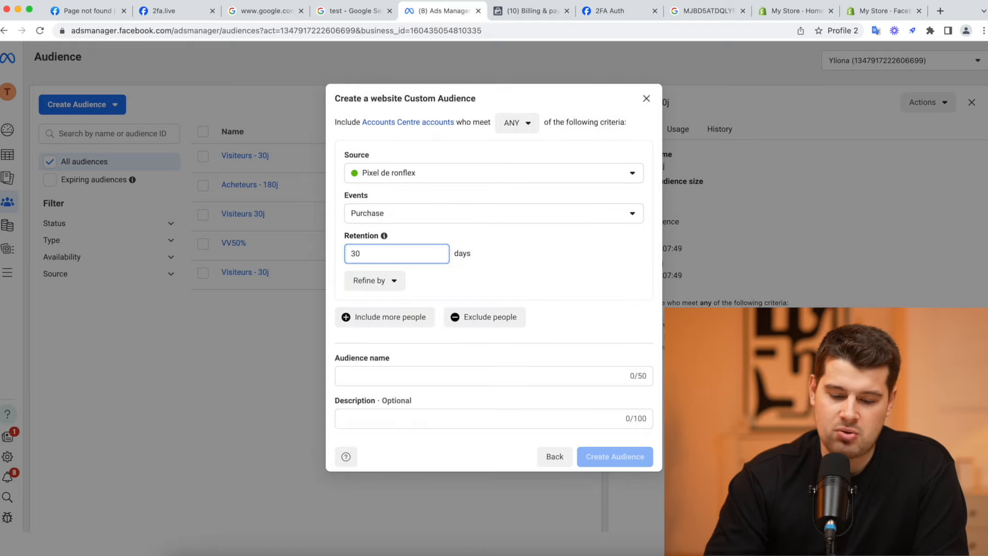
key(BackSpace)
key(BackSpace)
text(18)
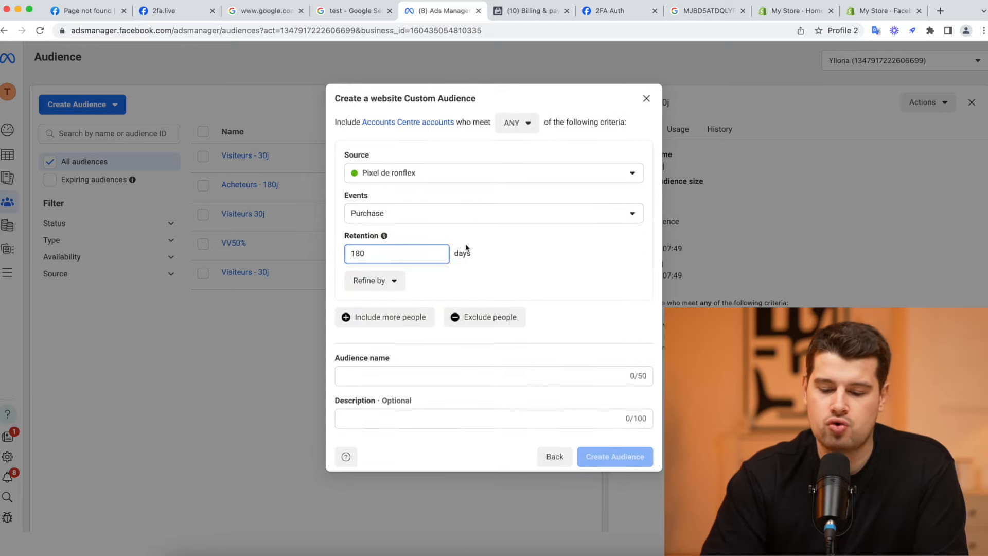
click(526, 247)
Name the purchase audience "Acheteurs - 180j", create it and close the confirmation.
click(374, 371)
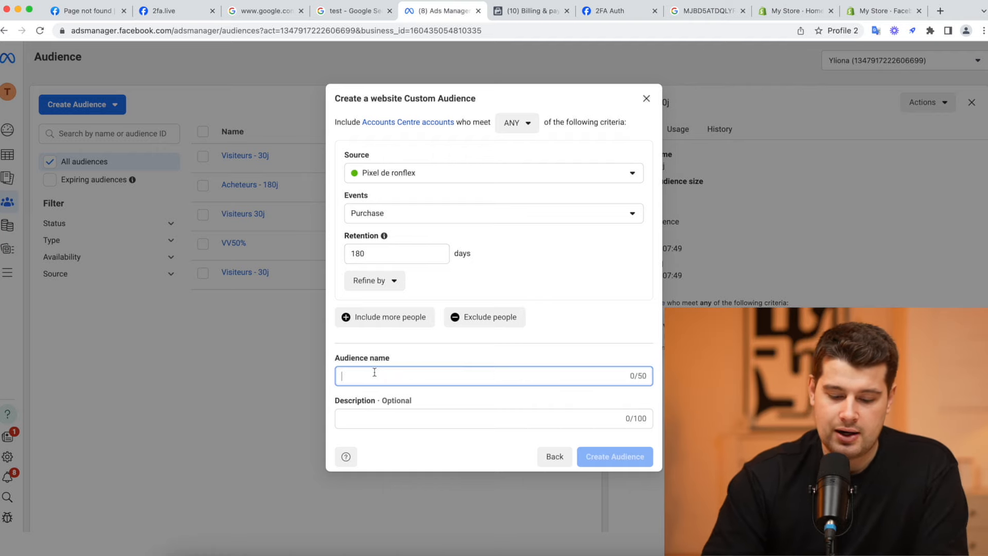
text(P)
key(BackSpace)
text(Achet&)
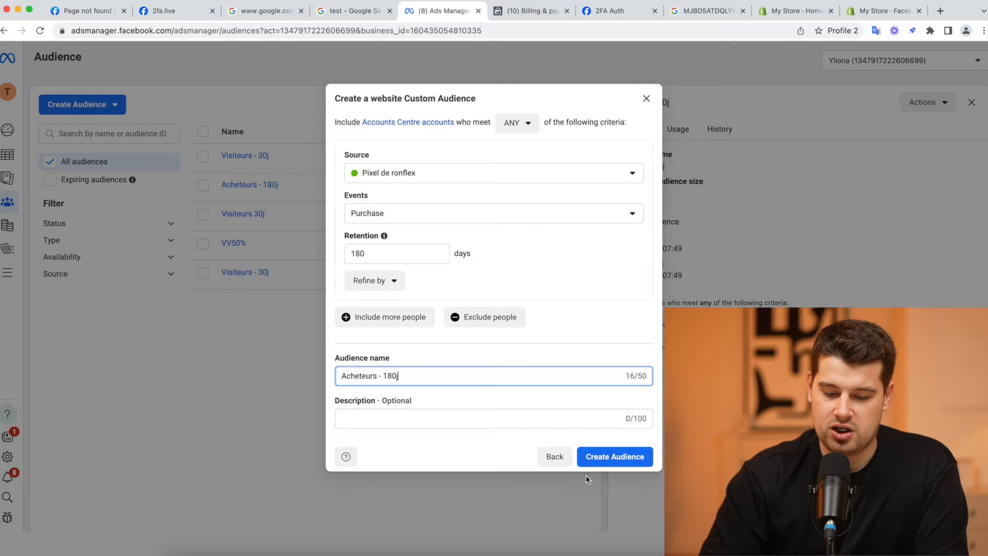
click(638, 462)
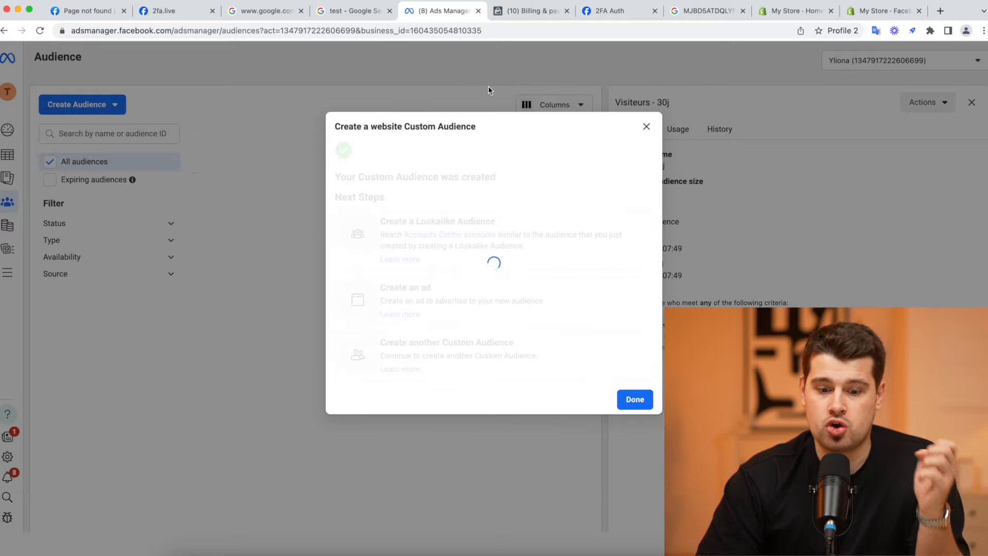
click(630, 430)
Start a custom audience from the Facebook Page source and review its event and page choices, keeping Greenscoop and everyone who engaged with the page.
click(105, 104)
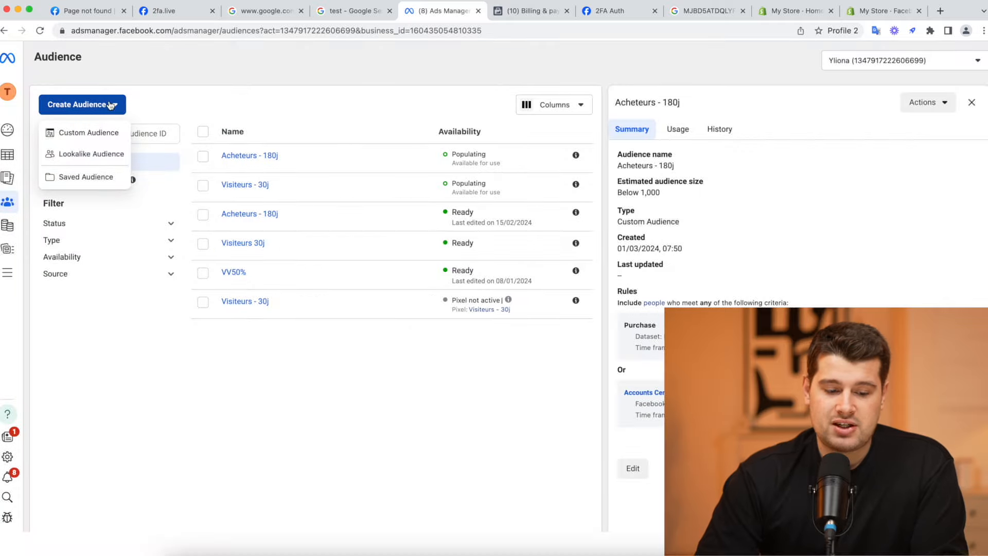
click(88, 130)
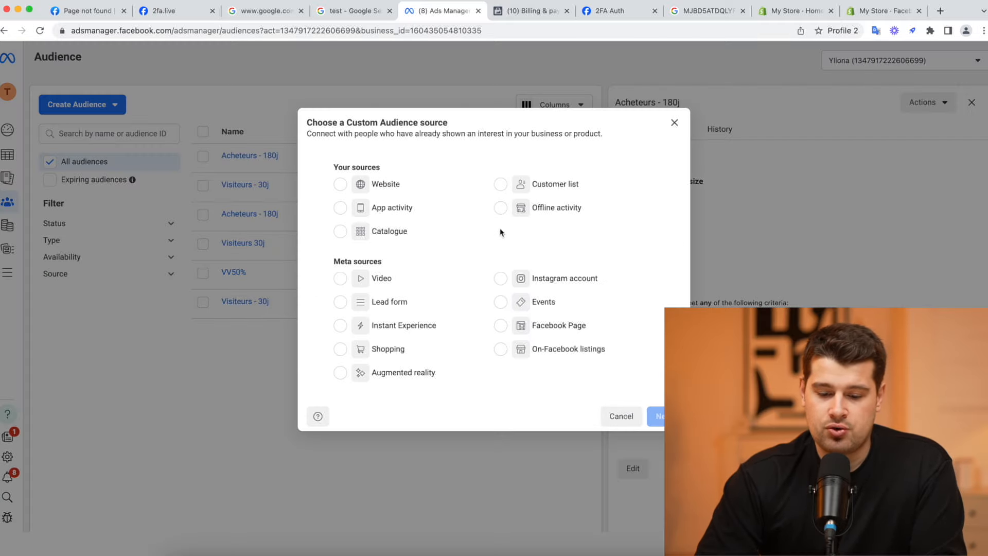
click(501, 329)
click(655, 416)
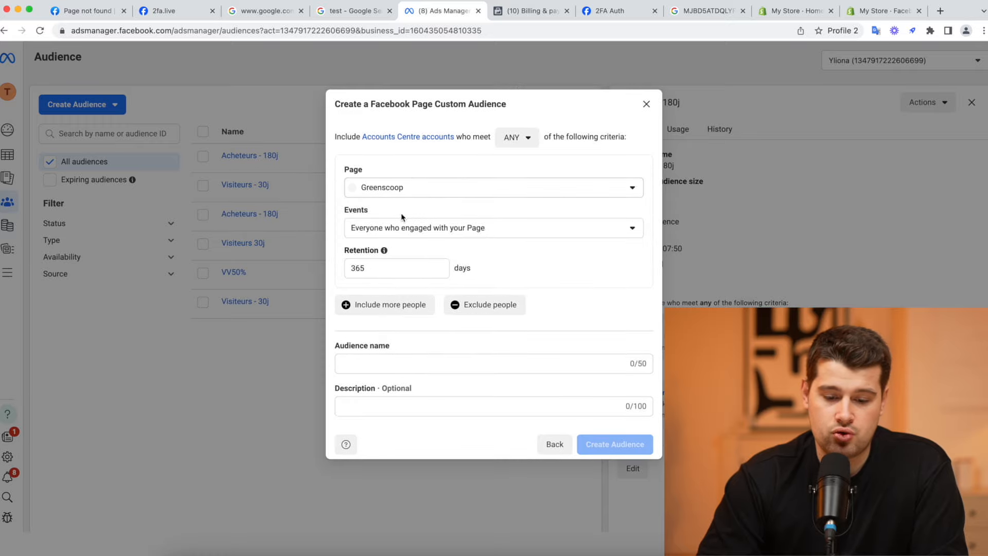
click(432, 230)
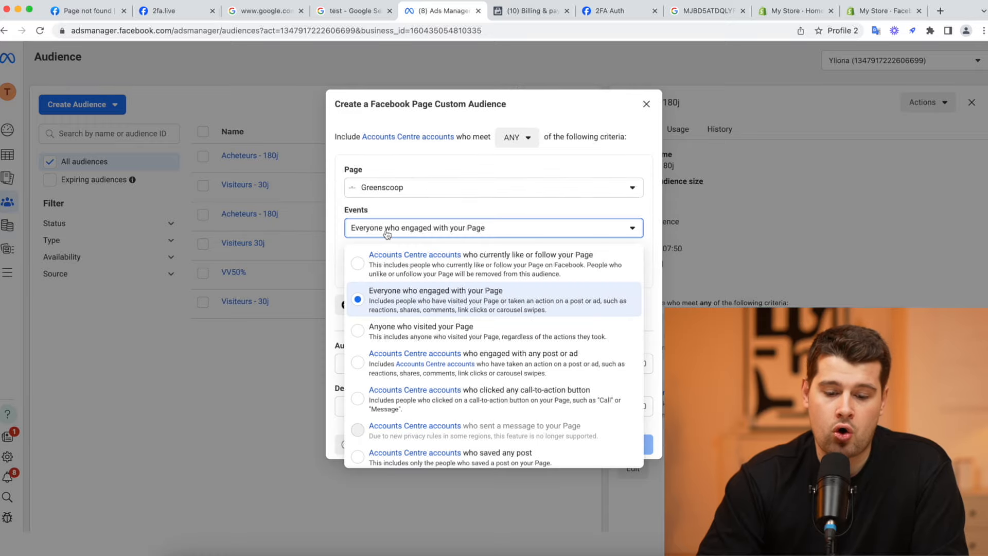
click(476, 210)
click(468, 190)
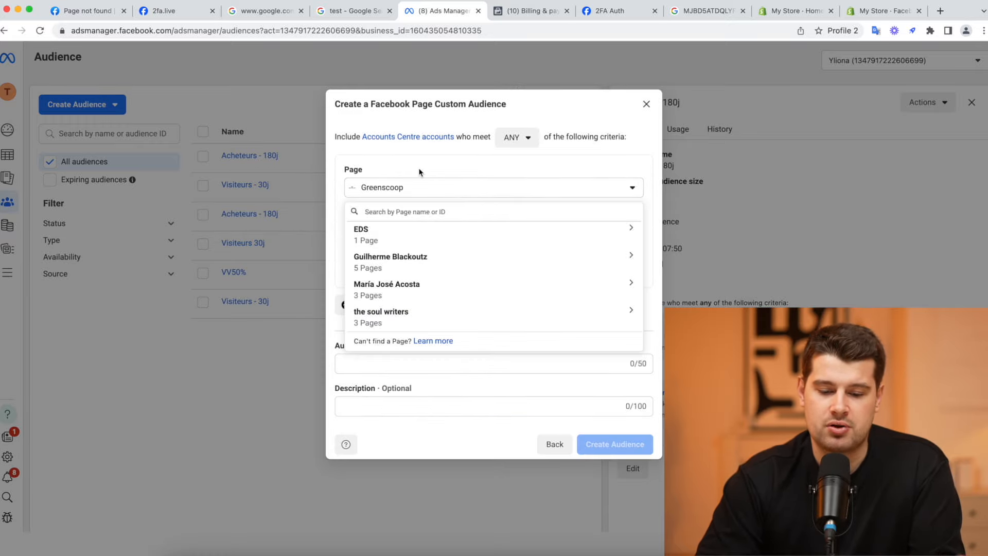
click(397, 190)
Name the Facebook Page audience "Interraction fb - 30".
click(375, 362)
text(Inte)
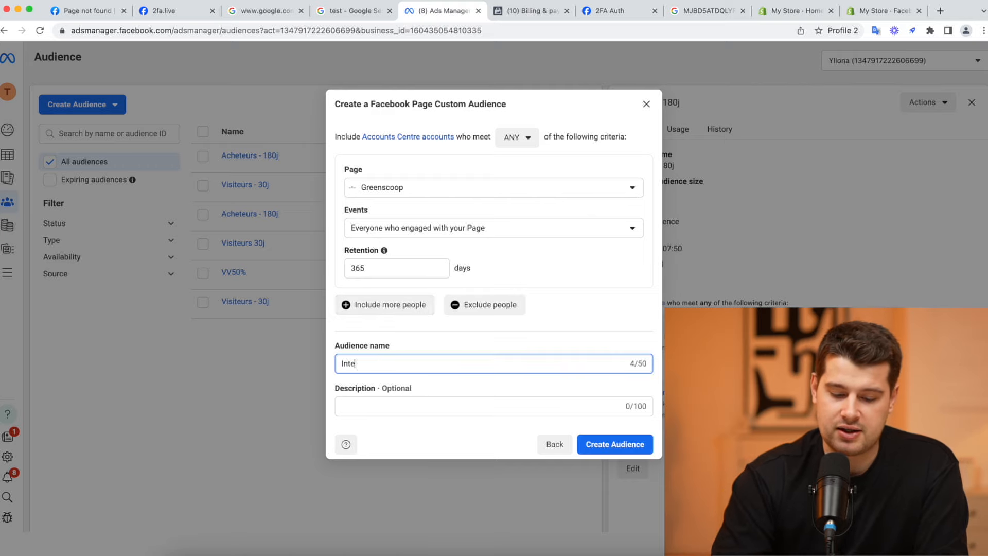
text(rraction fb - 2)
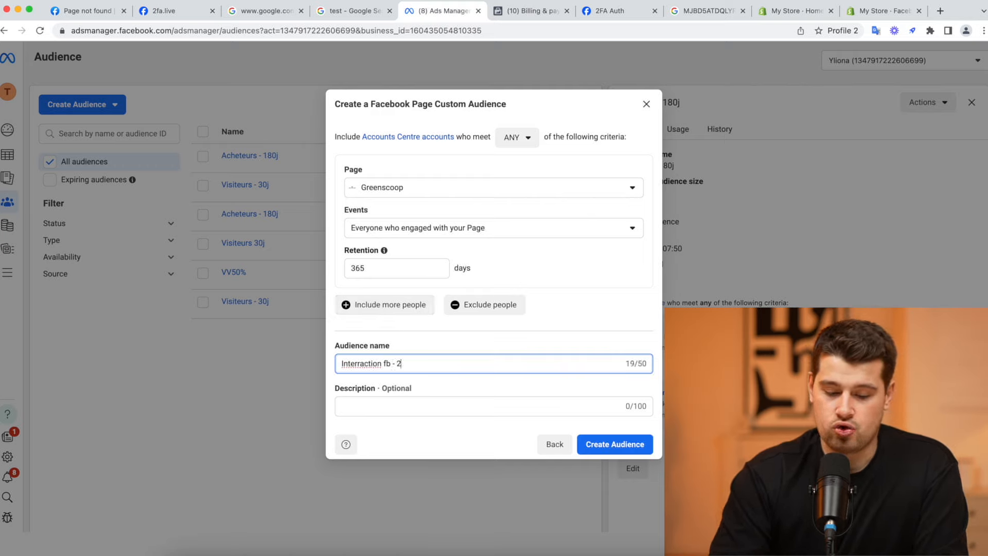
key(BackSpace)
text(30)
Set the page audience's retention to 30 days, create the audience and close the confirmation.
double_click(358, 268)
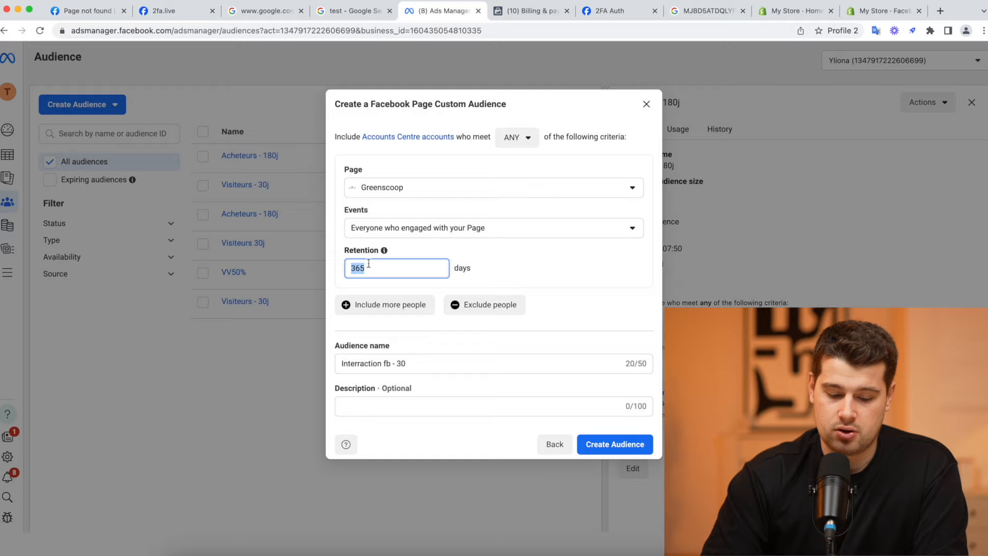
text(30)
click(624, 445)
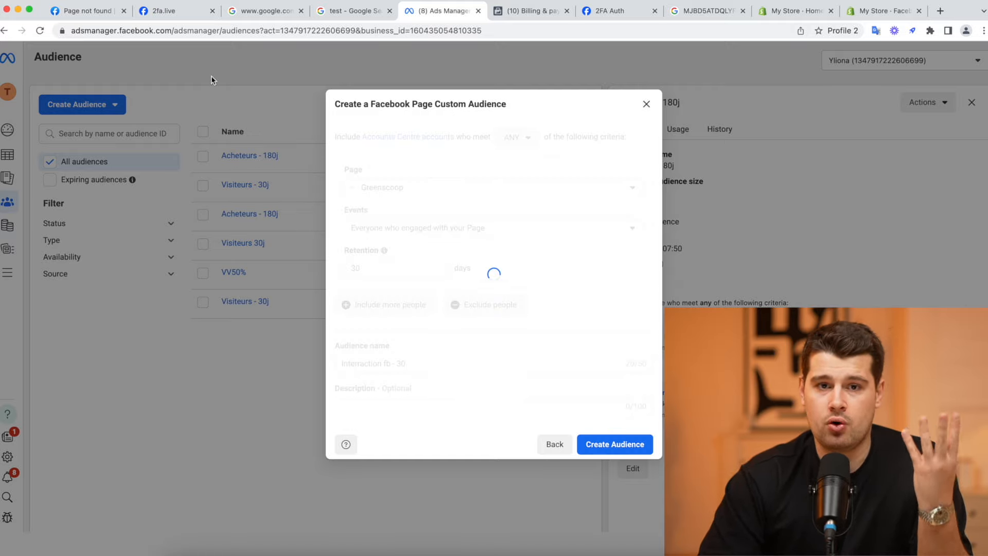
click(635, 430)
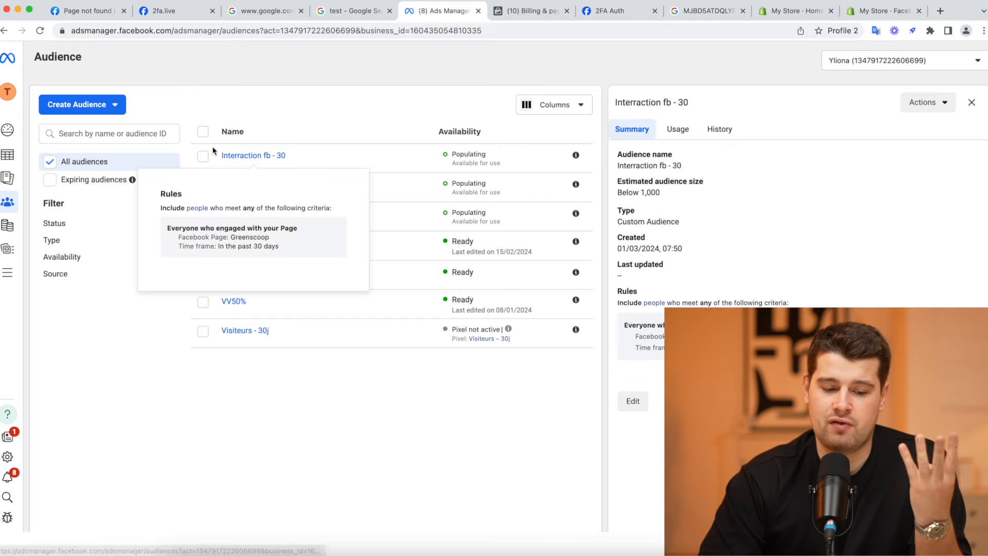
Start a custom audience from the Video source for people who have watched at least 75% of the video.
click(101, 103)
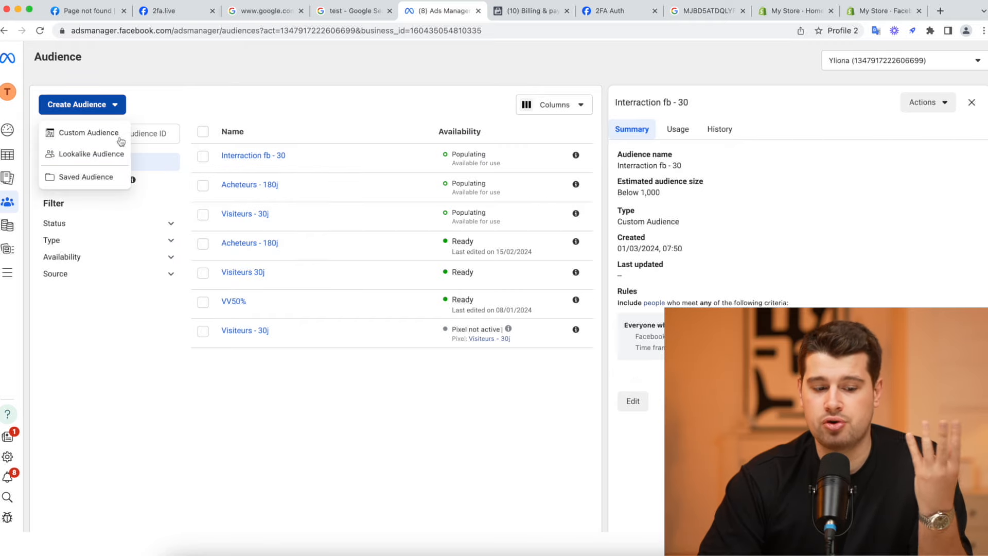
click(93, 135)
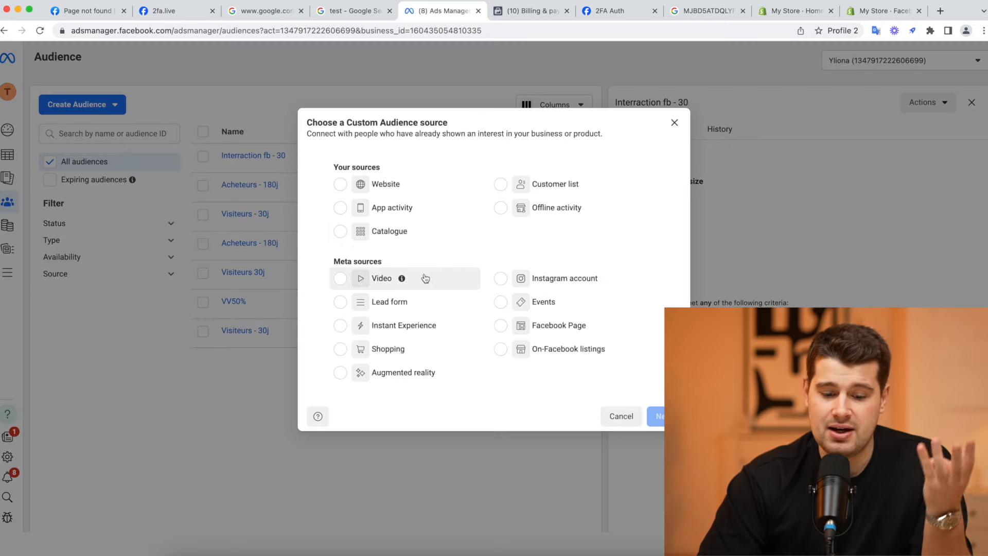
click(355, 279)
click(659, 416)
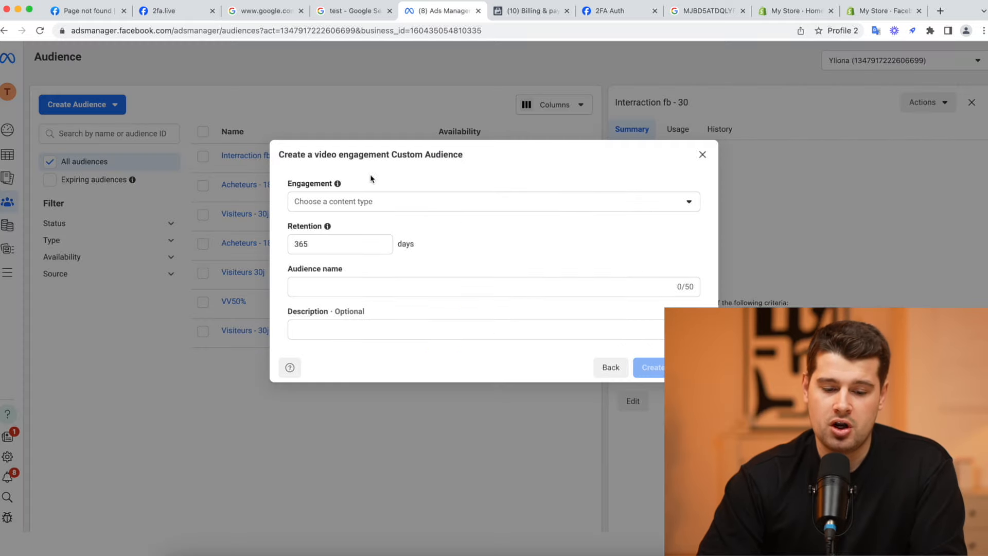
click(353, 202)
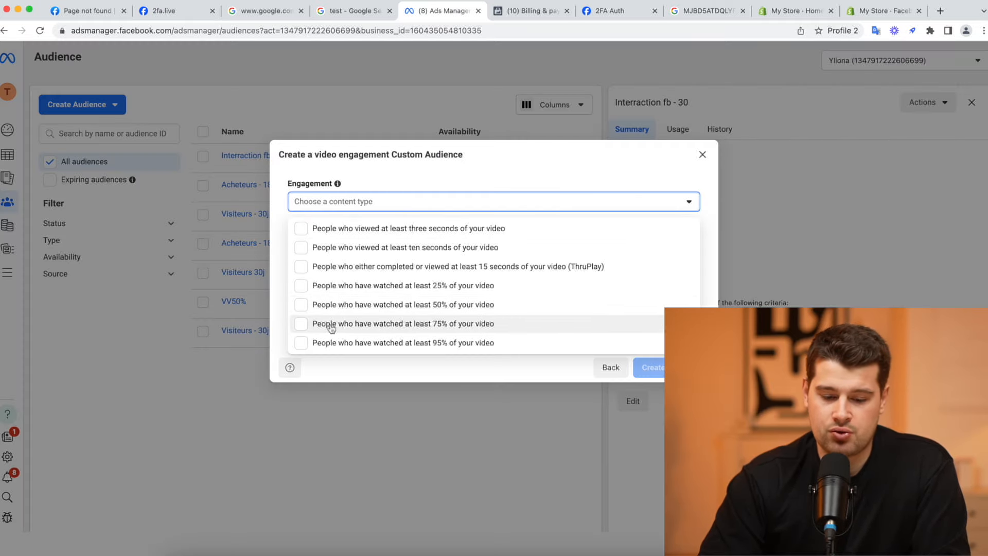
click(427, 323)
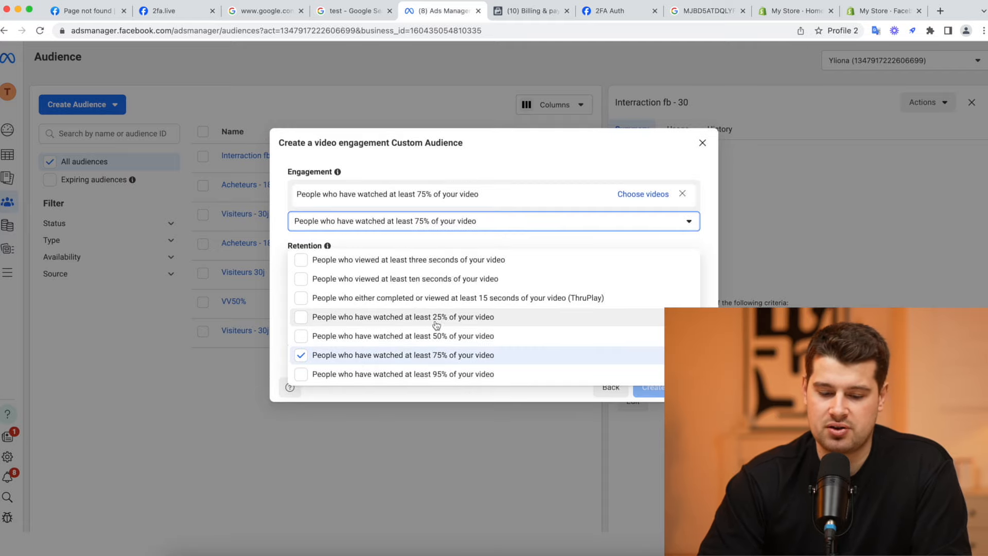
click(673, 161)
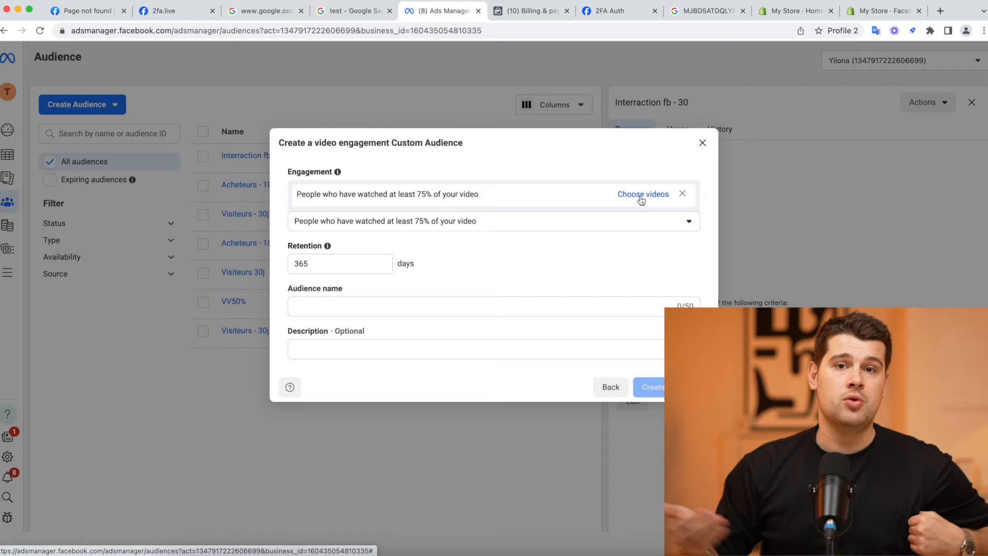
Set the video audience's retention to 30 days, name it "VV75% - 30j", and close the form without creating it.
double_click(335, 261)
key(BackSpace)
text(0)
key(BackSpace)
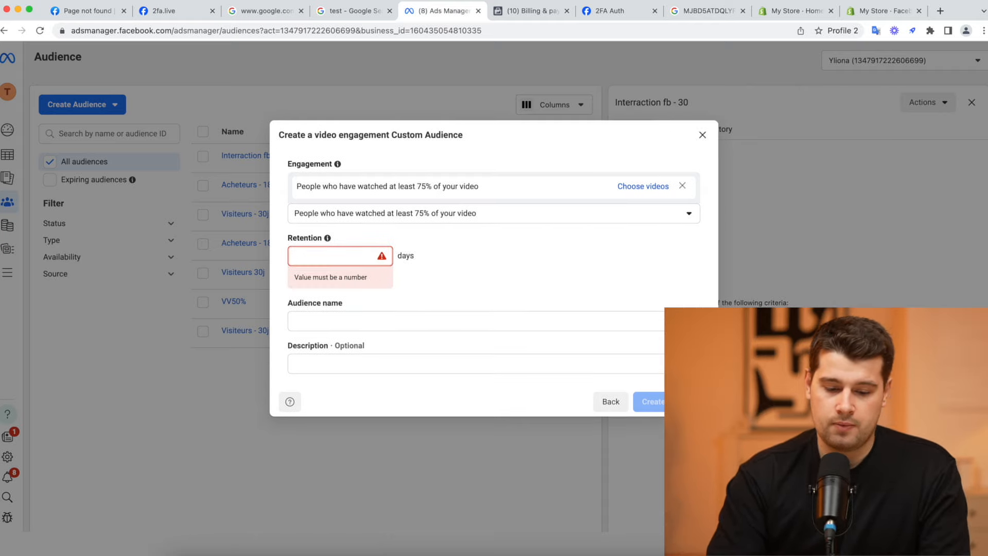
text(30)
click(333, 307)
click(326, 311)
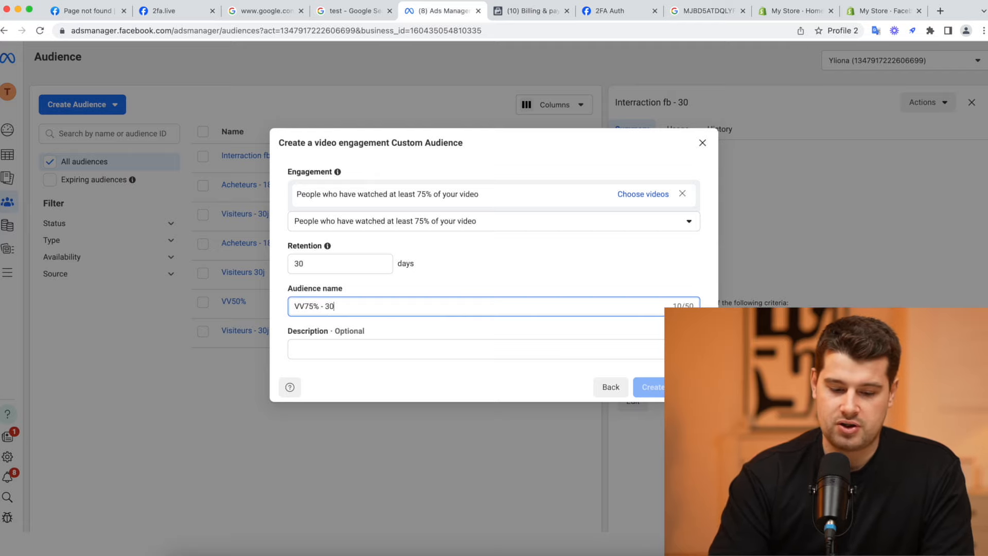
click(660, 483)
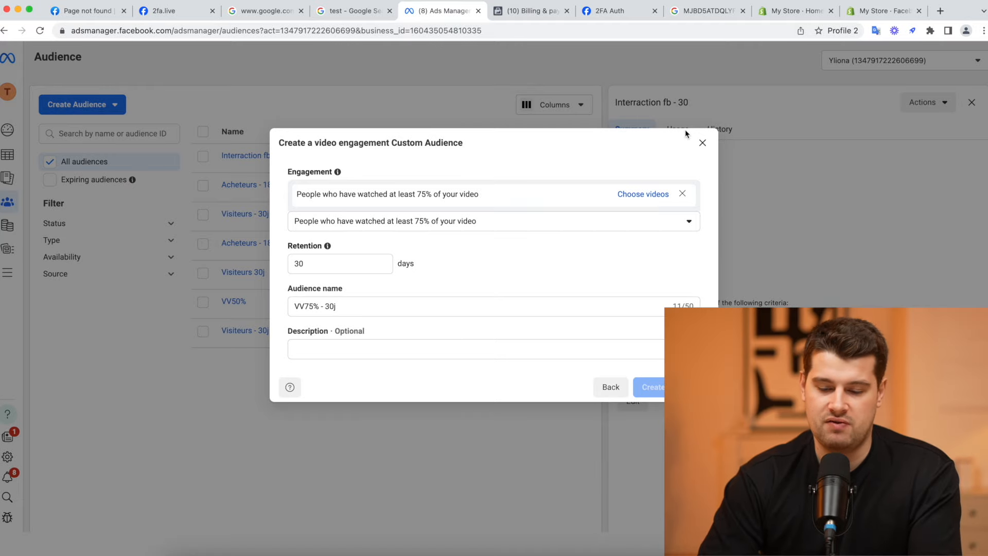
click(702, 143)
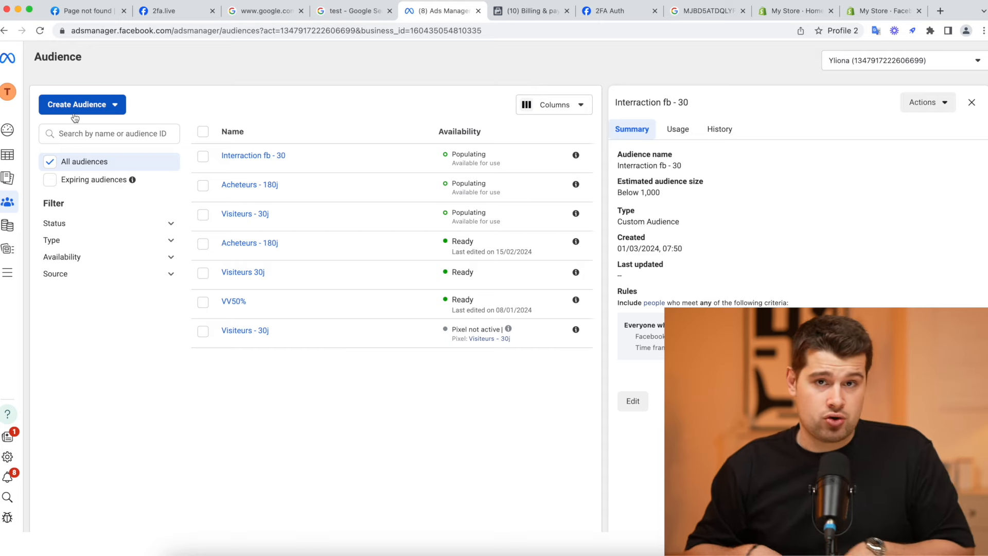
Go to the campaigns overview and create a new campaign with the Sales objective and the manual sales campaign setup.
mouse_move(8, 157)
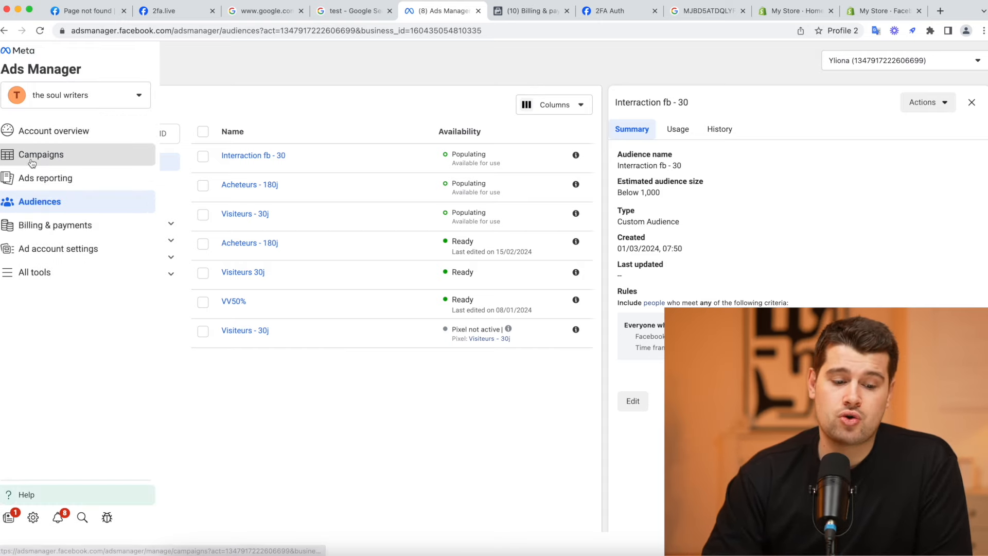
click(69, 158)
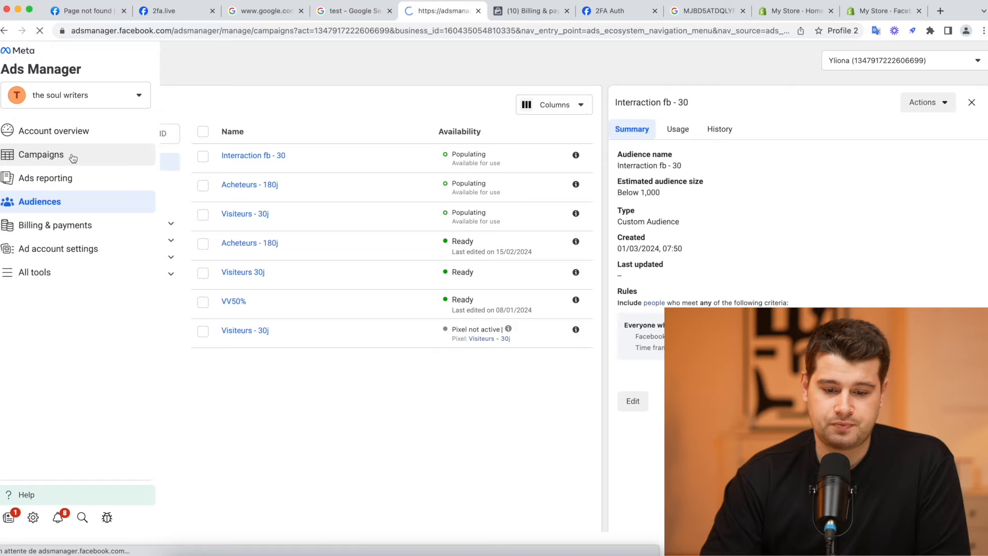
click(60, 136)
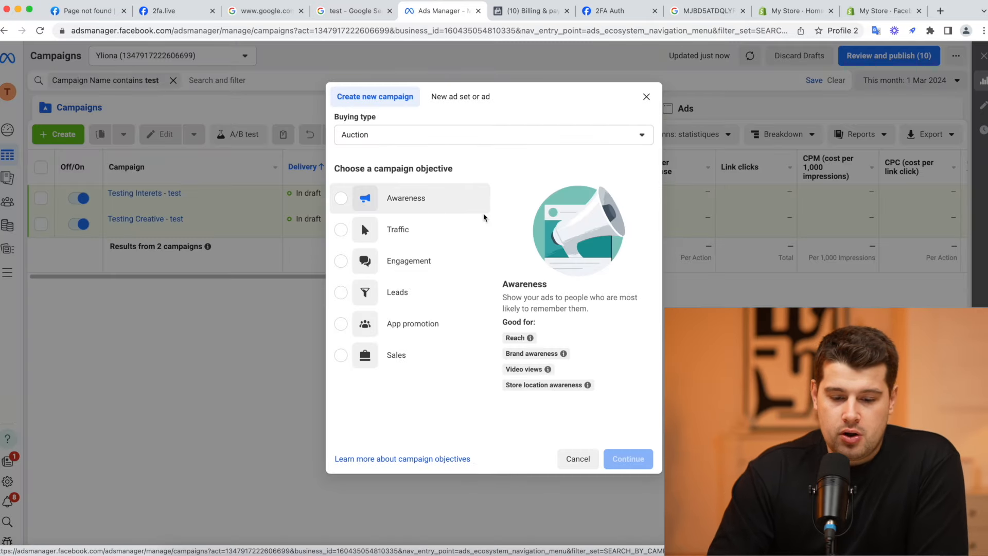
click(381, 354)
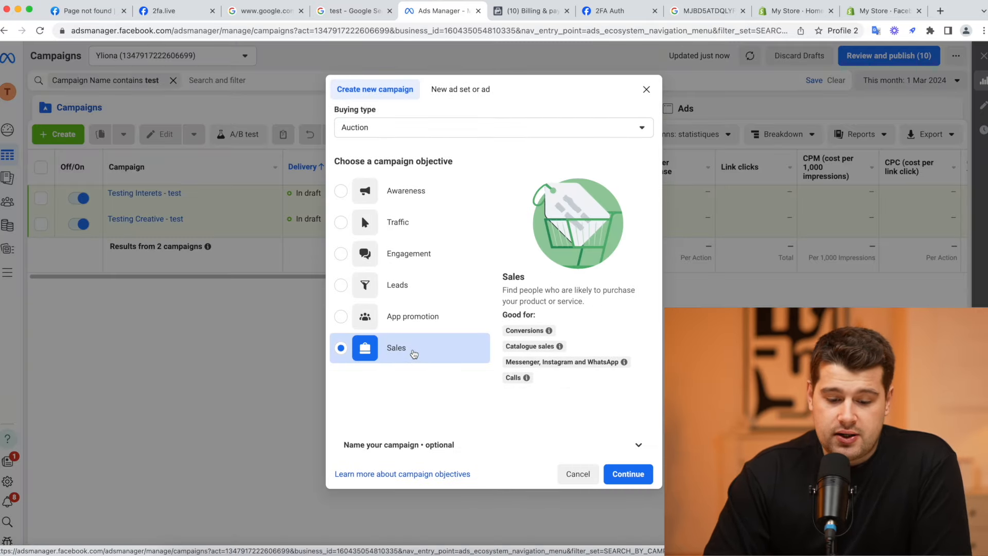
click(627, 473)
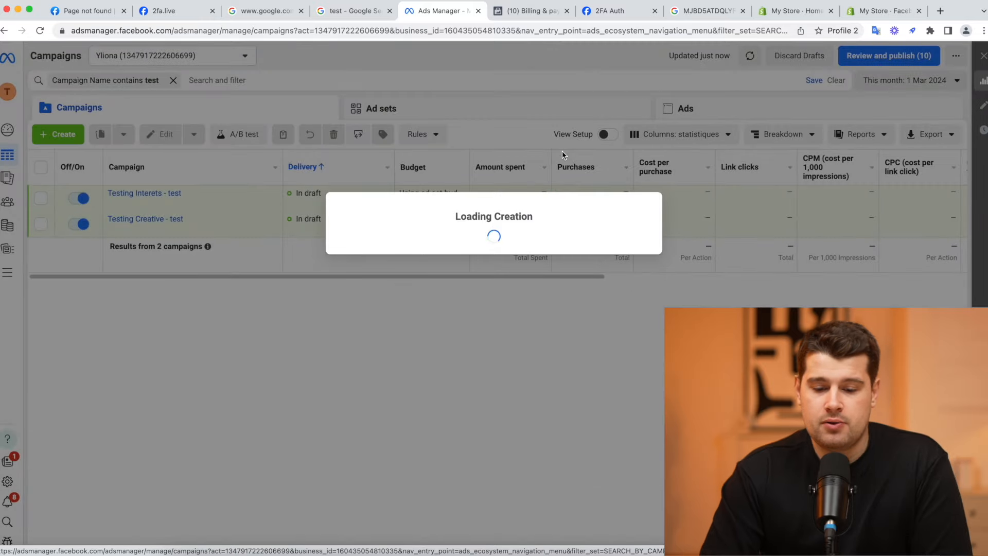
click(463, 383)
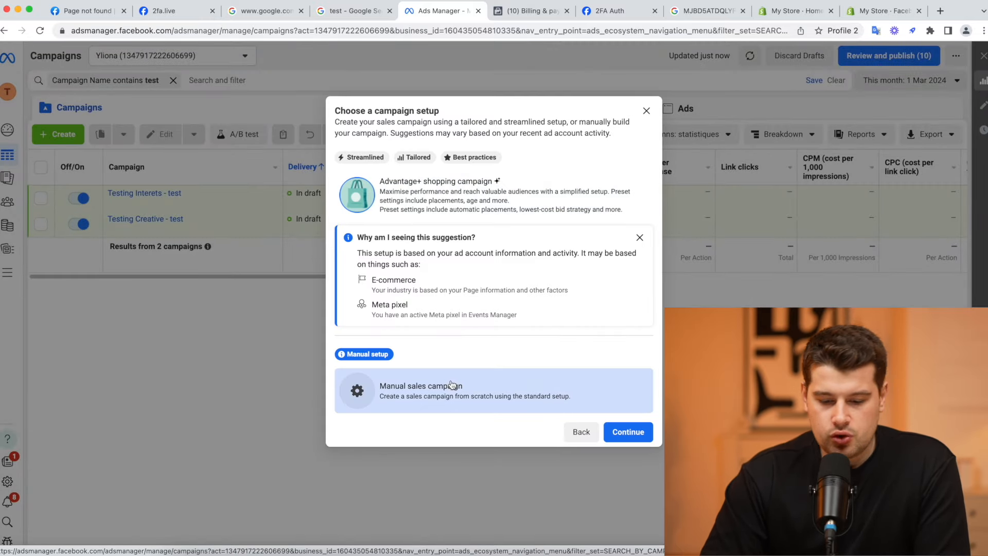
click(624, 431)
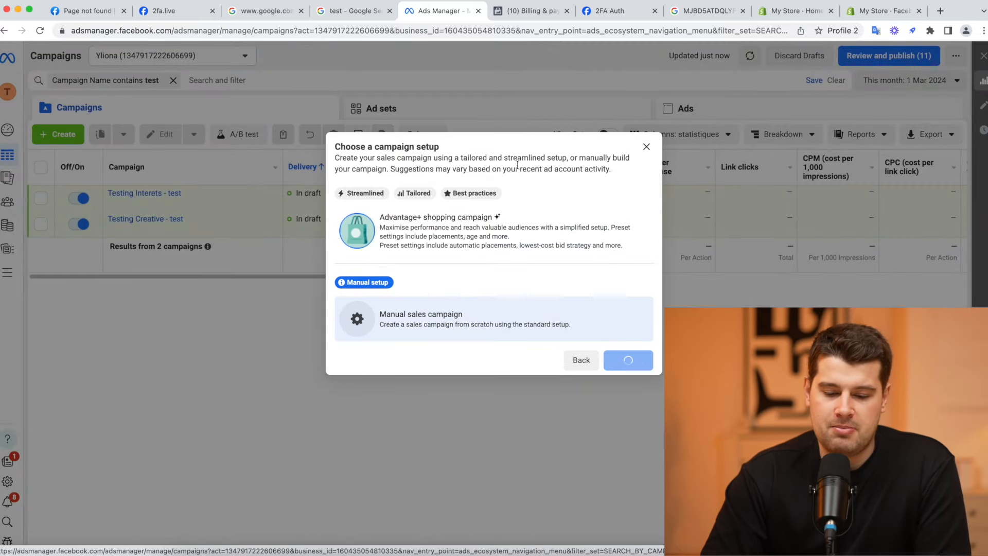
Name the new sales campaign "Retargetting".
text(Re)
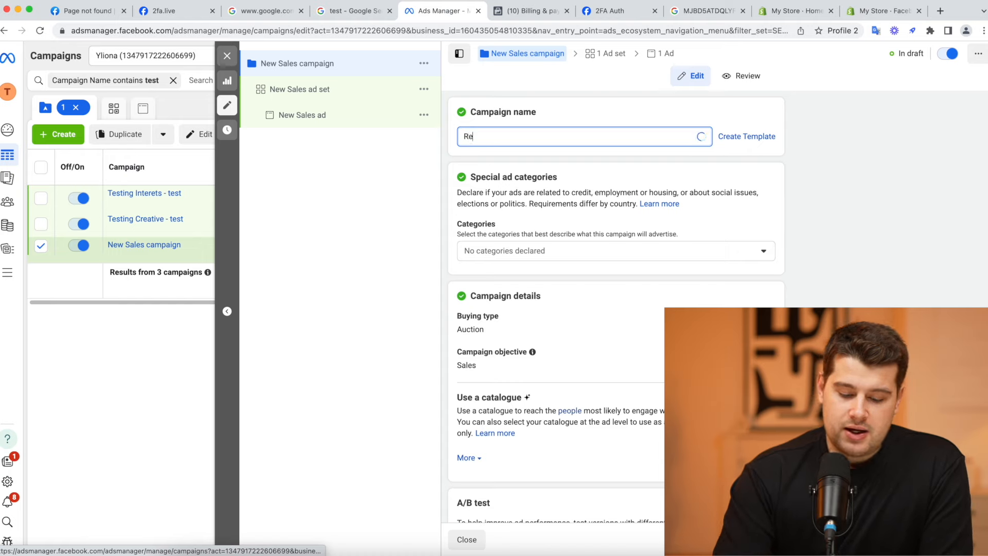
text(targetti)
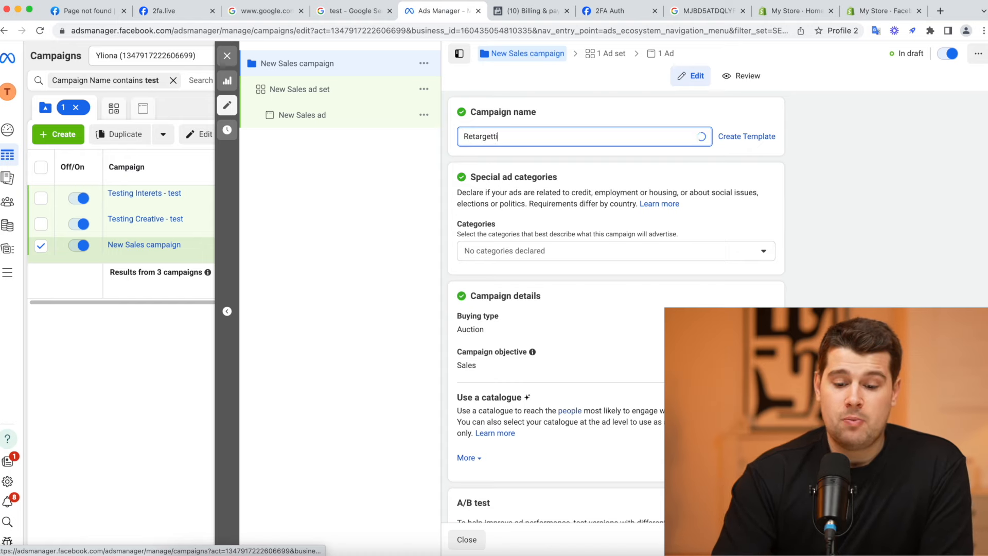
text(bnf)
key(BackSpace)
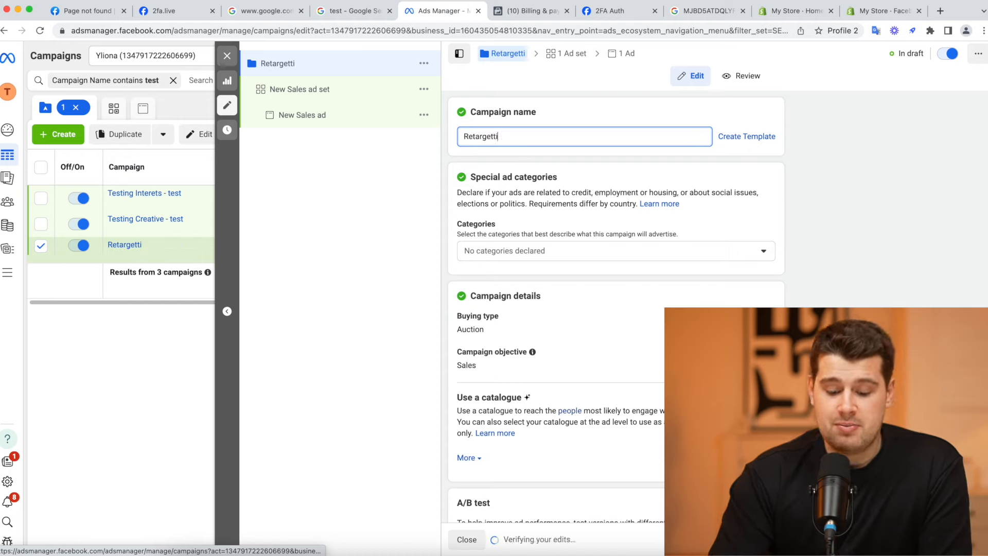
text(ng)
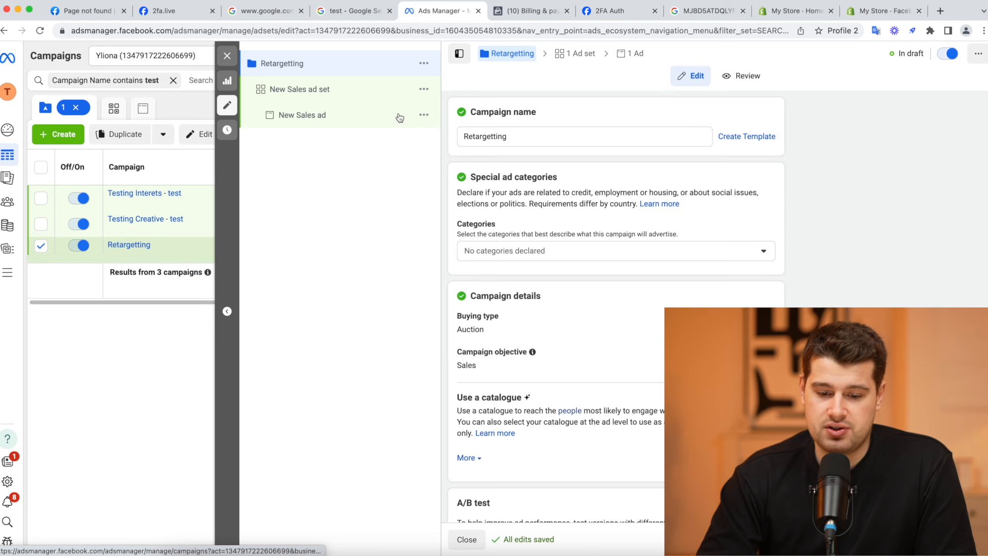
Set the location of the new sales ad set to France in its audience controls, replacing United States.
click(393, 94)
scroll(537, 330, down, 3)
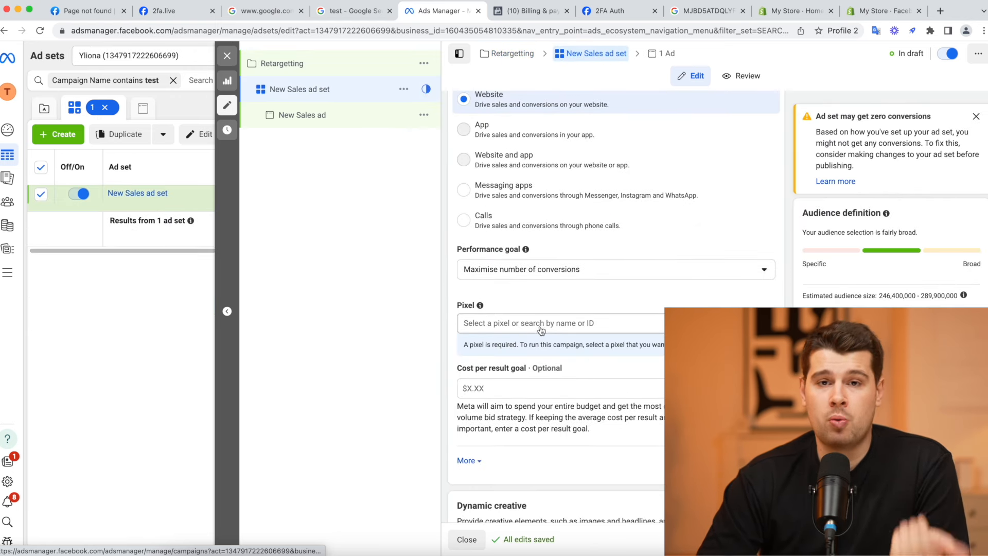
scroll(514, 303, down, 10)
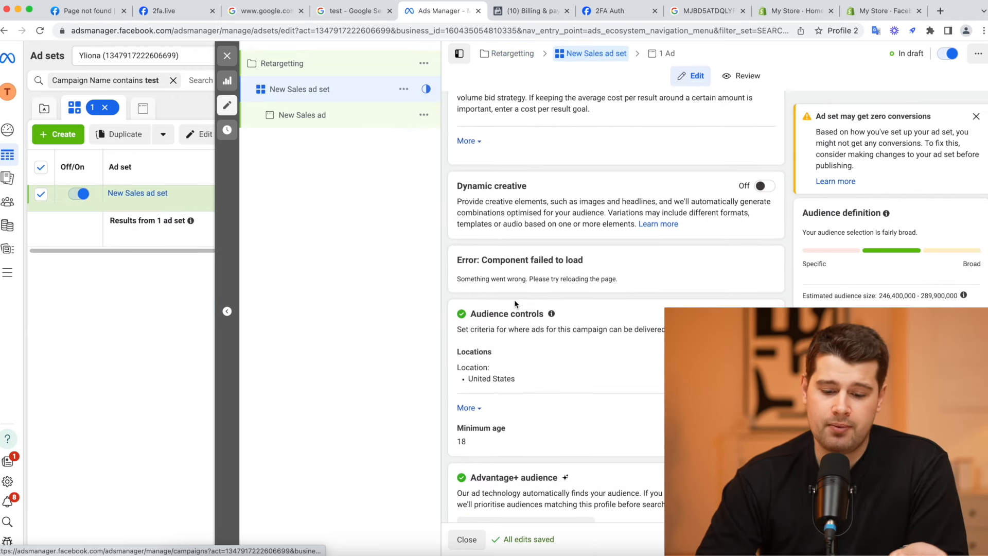
mouse_move(731, 288)
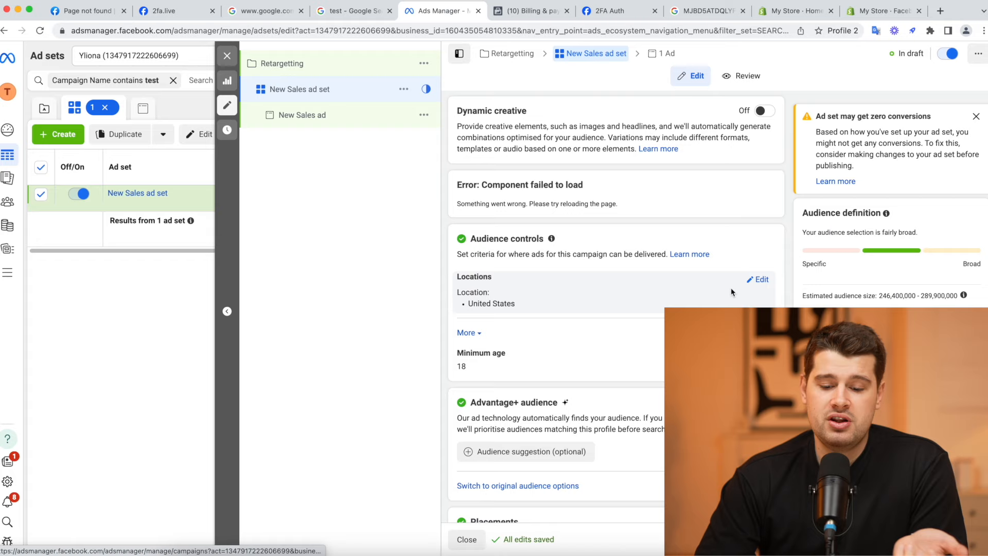
click(758, 280)
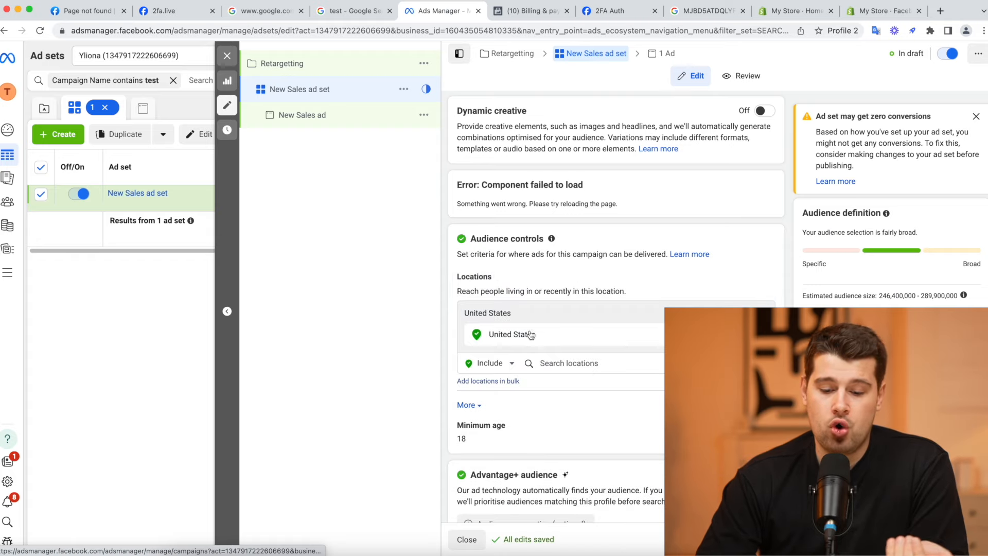
click(561, 360)
text(franc)
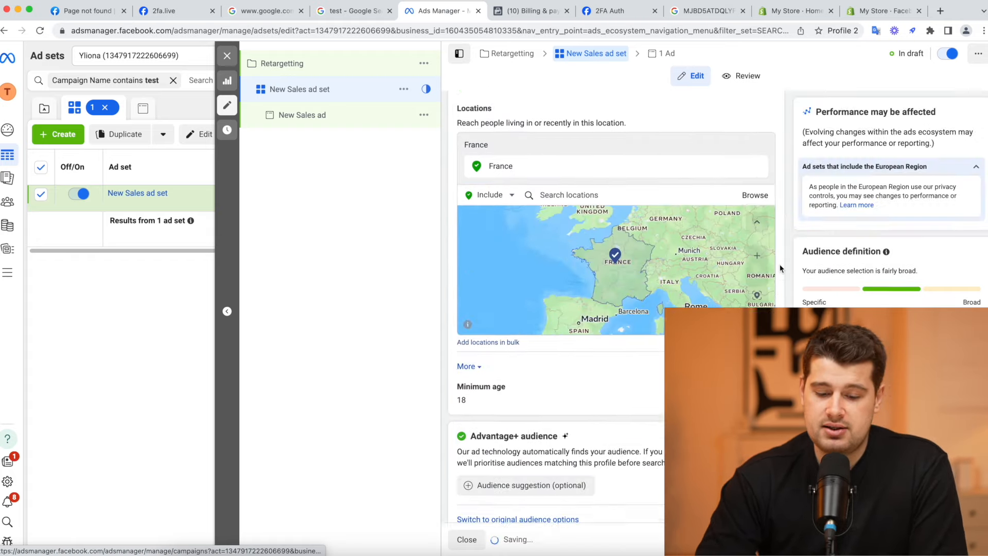
Switch the ad set from Advantage+ audience to the original audience options and open the list of existing custom audiences.
scroll(780, 269, down, 2)
click(482, 444)
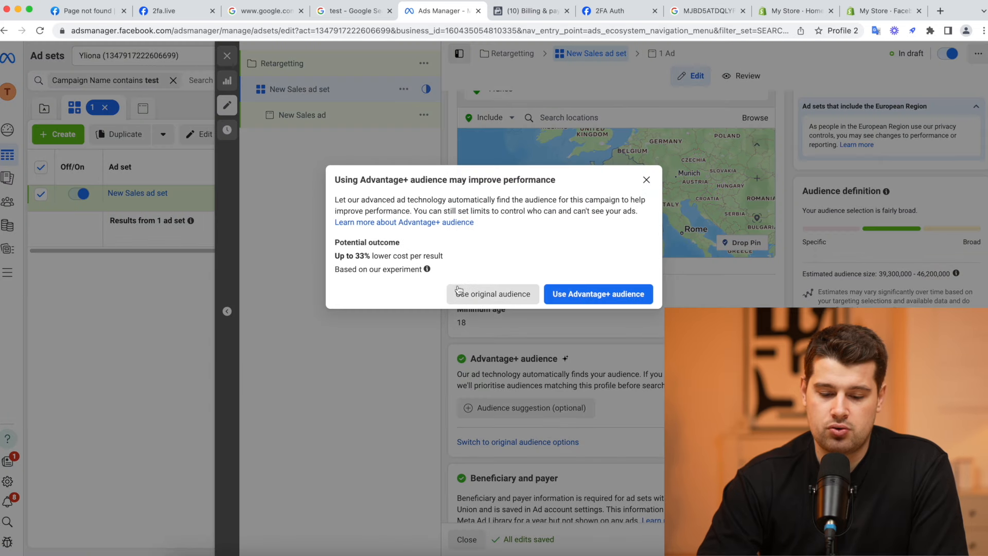
click(479, 294)
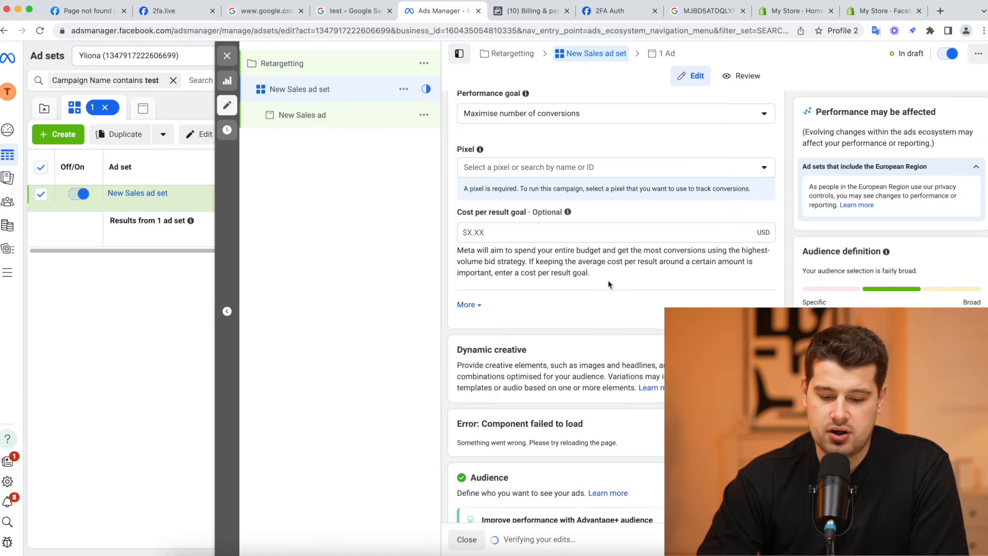
scroll(607, 280, down, 8)
scroll(607, 280, down, 2)
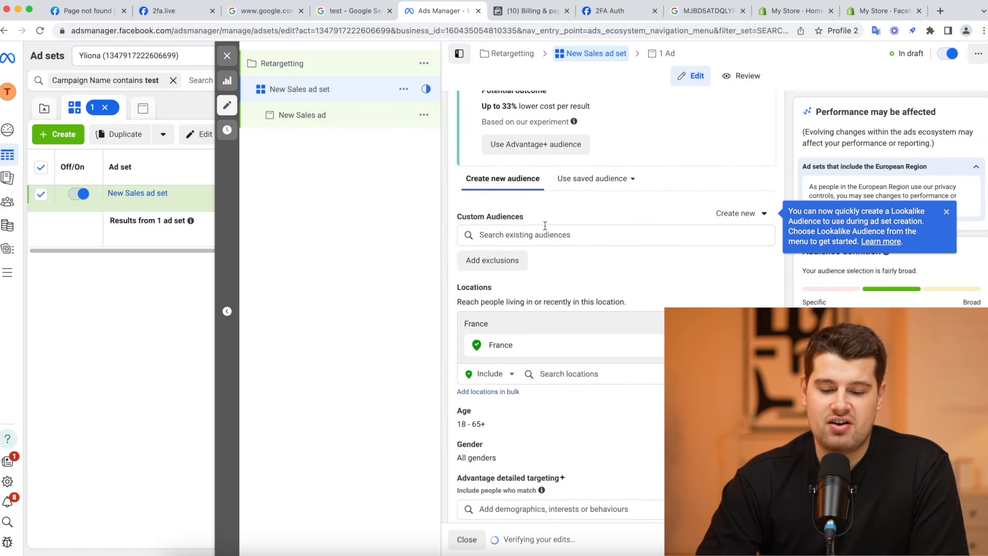
click(516, 234)
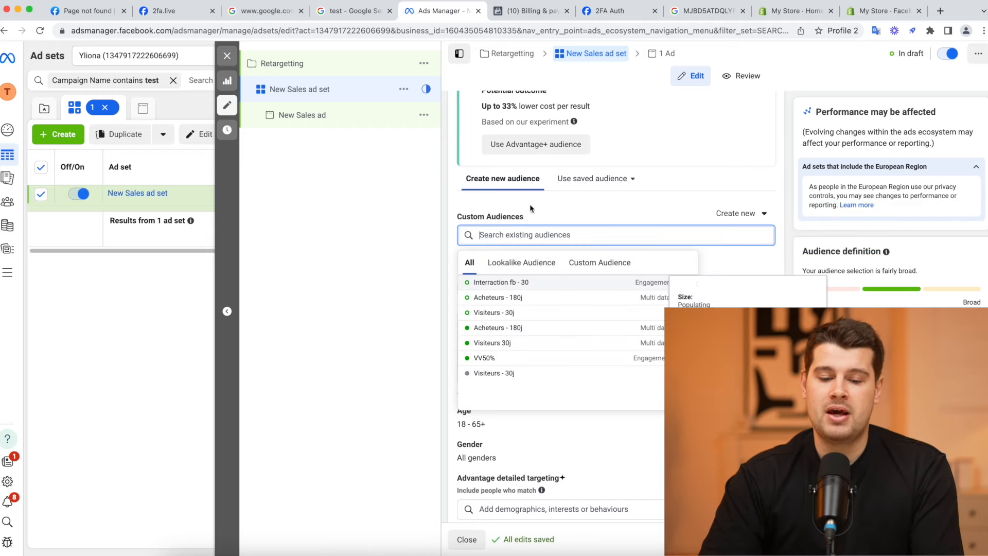
Rename the ad set "Trafic chaud" and return to its custom audience settings.
scroll(530, 205, up, 10)
triple_click(529, 137)
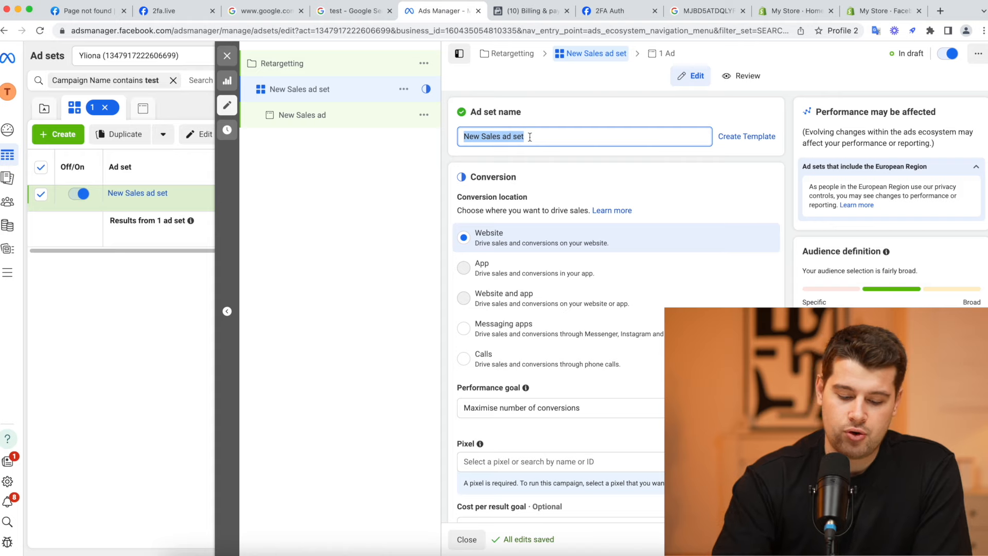
text(Trafic ti)
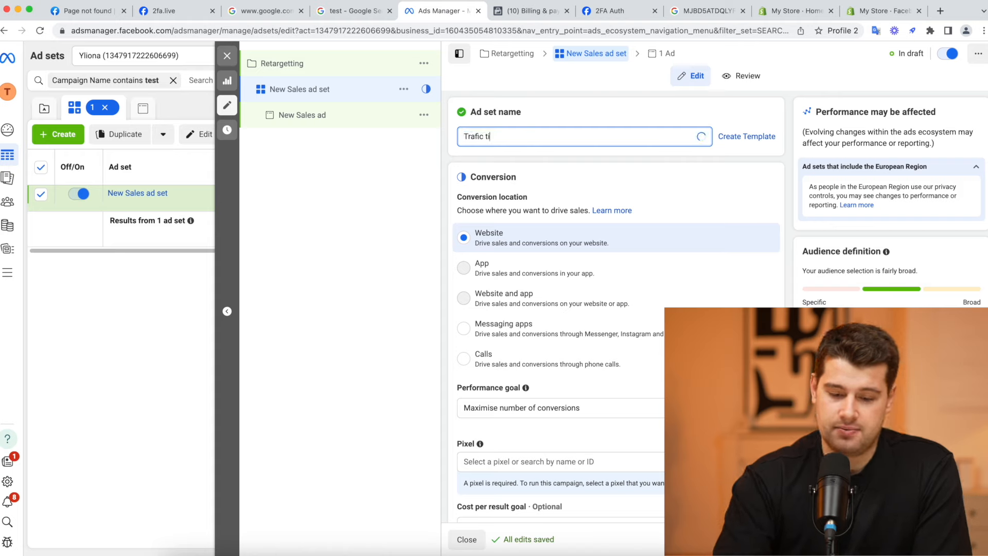
text(ède)
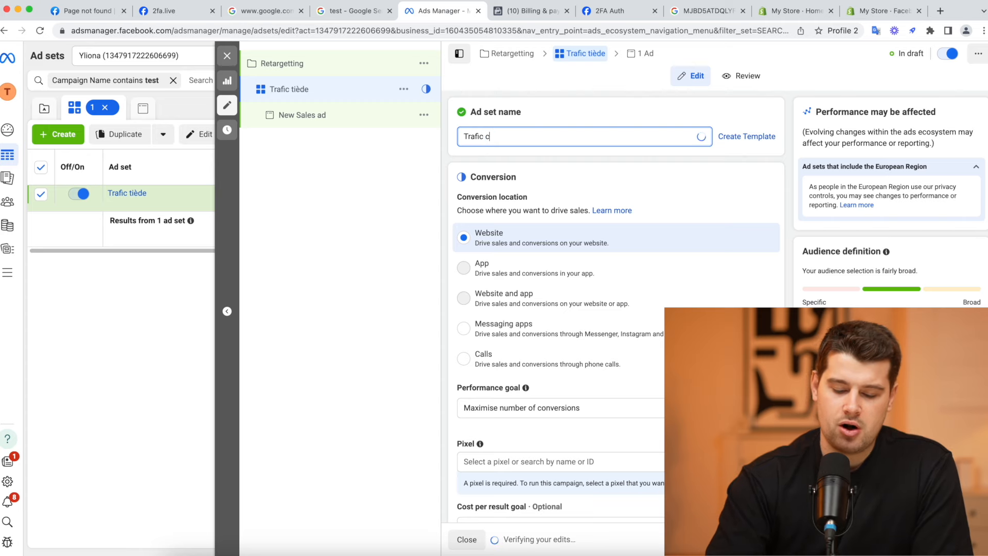
scroll(782, 181, down, 15)
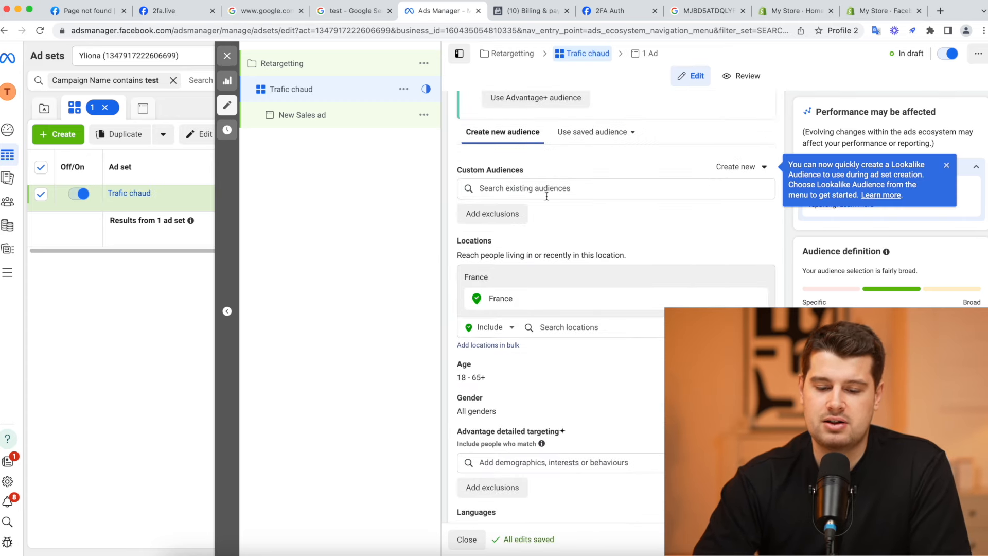
scroll(530, 188, down, 1)
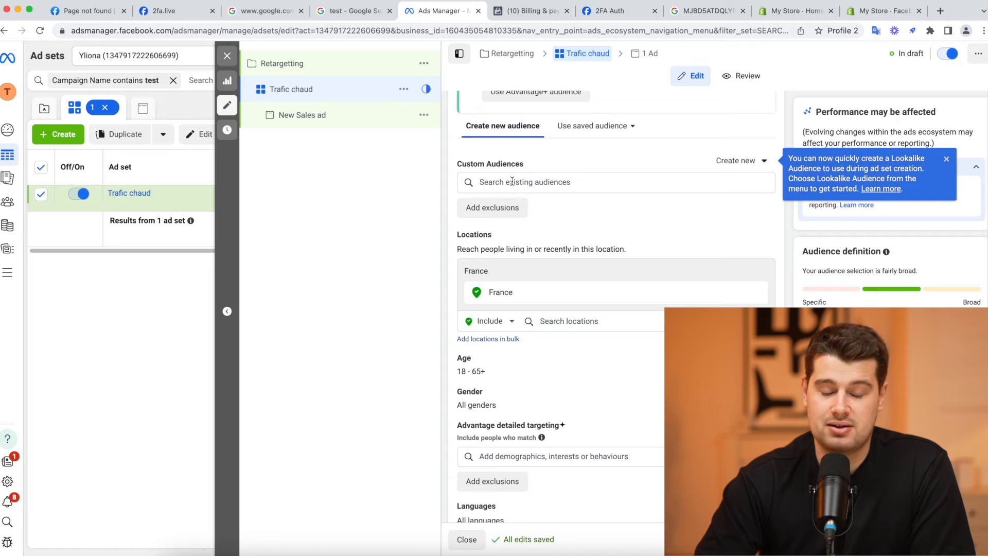
Include the "Visiteurs - 30j" website audience in the Trafic chaud ad set and exclude the "Acheteurs - 180j" audience.
click(512, 181)
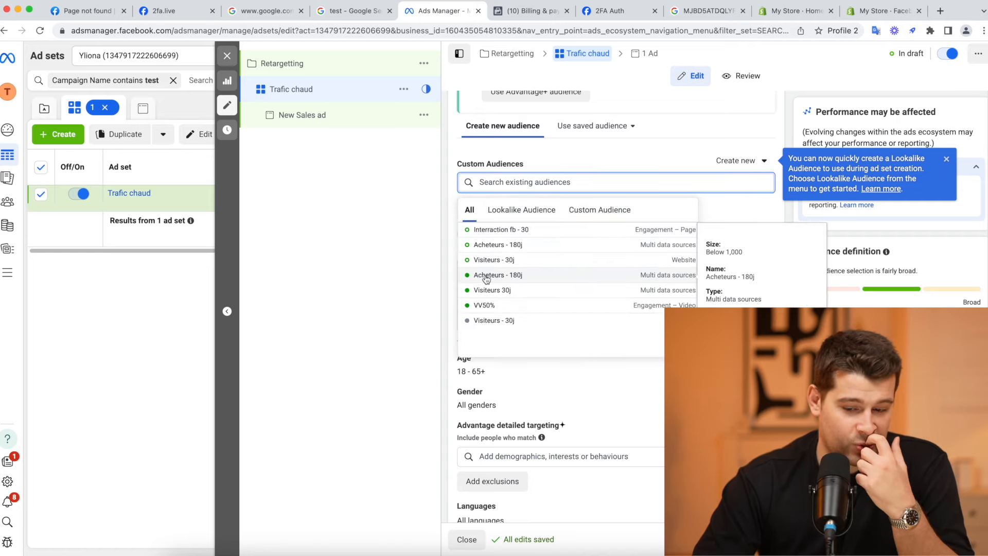
click(494, 259)
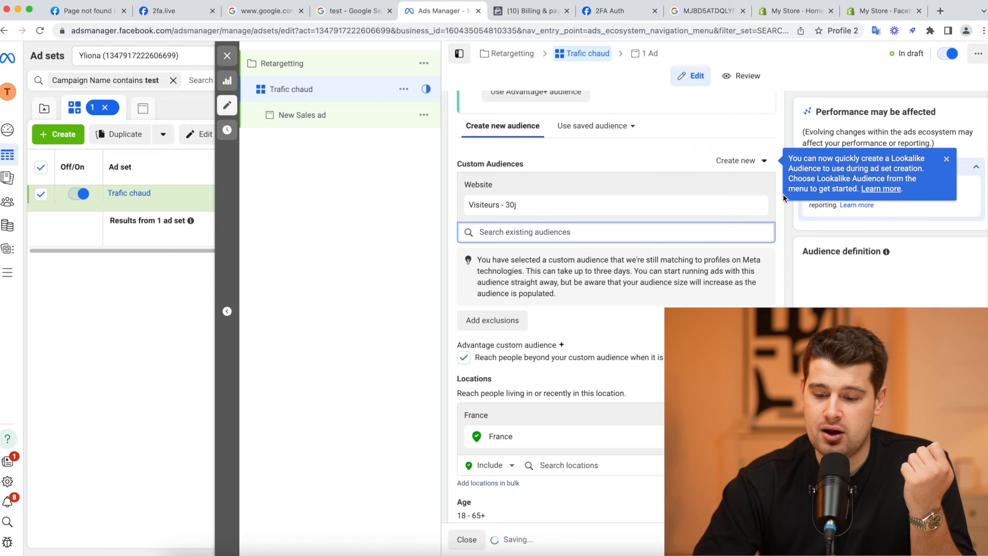
click(494, 333)
click(502, 350)
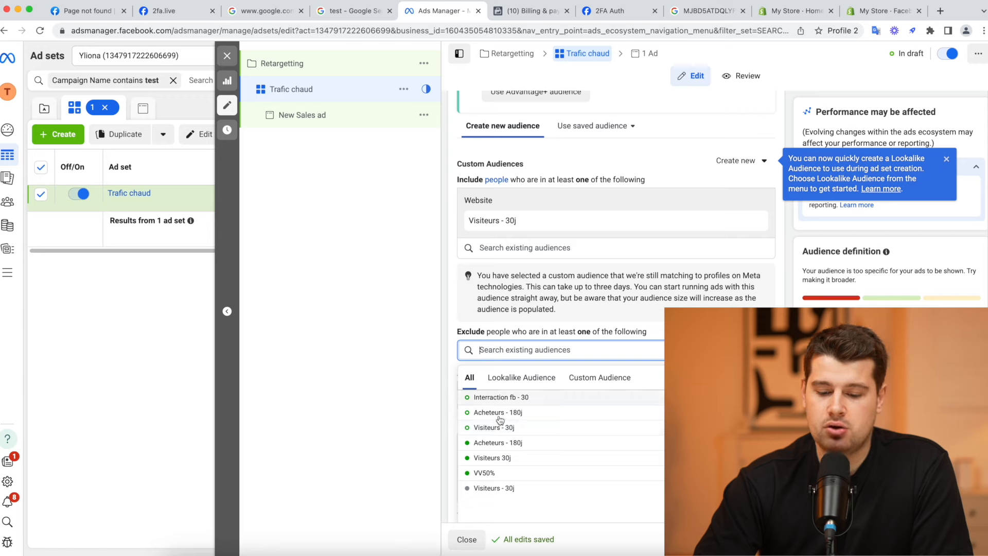
click(497, 413)
key(Escape)
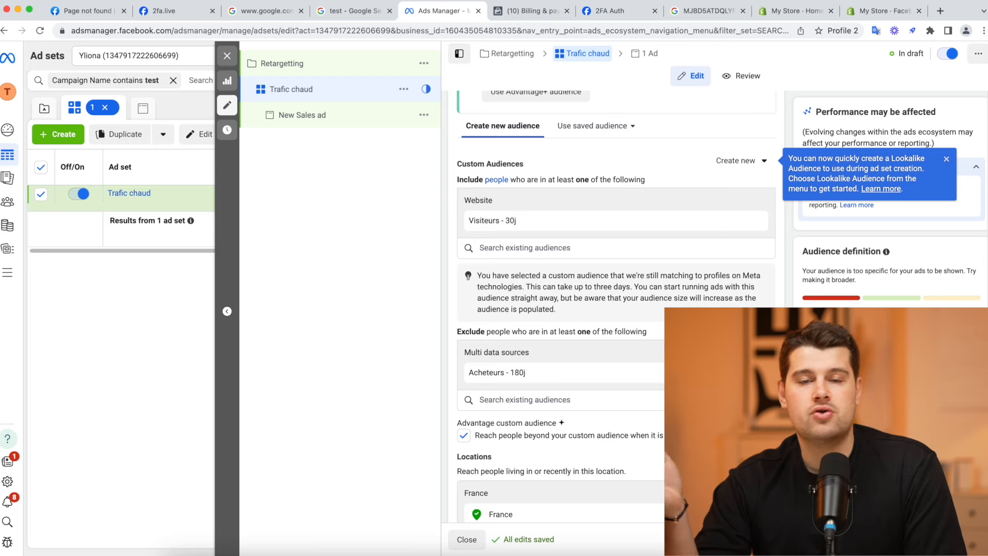
scroll(604, 317, down, 5)
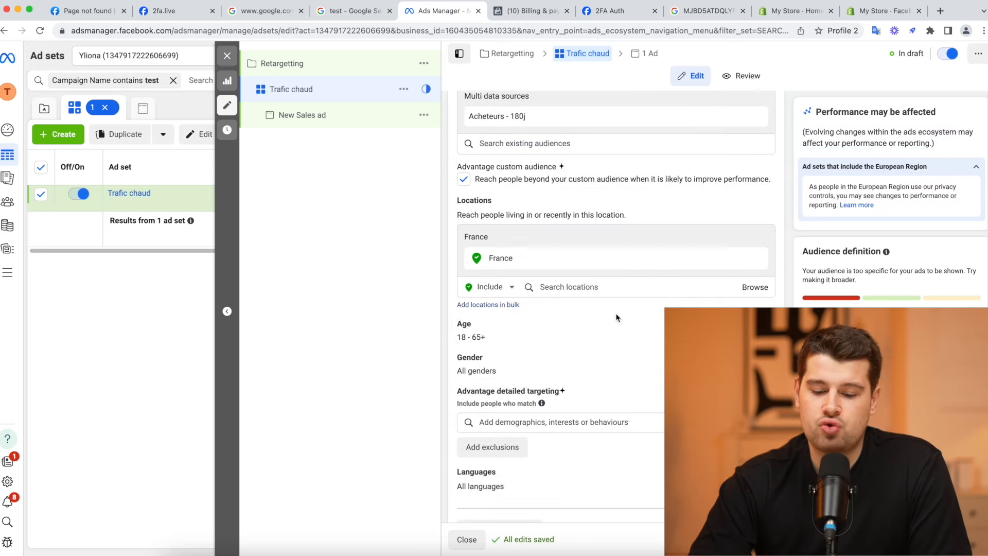
scroll(616, 316, down, 4)
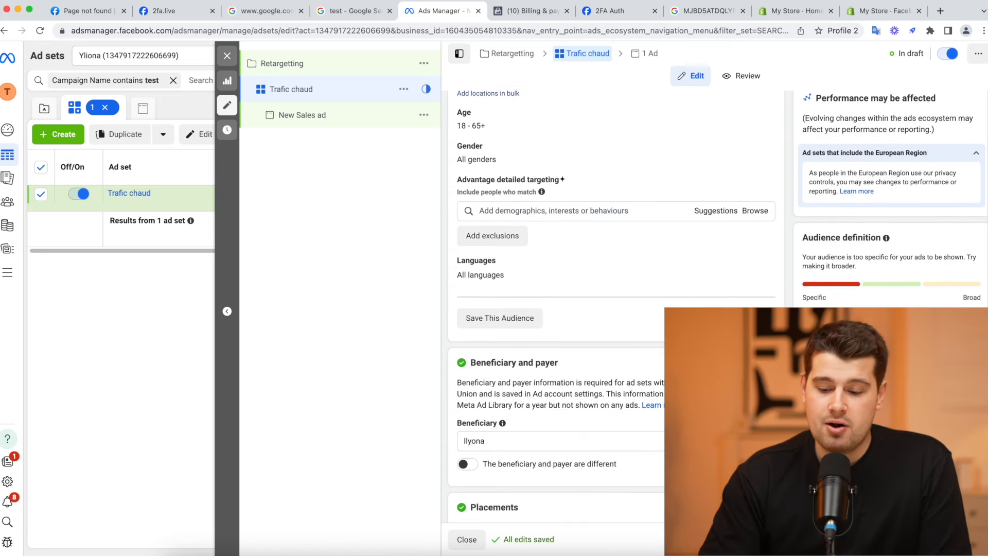
Switch the New Sales ad under Trafic chaud to manual upload with the single image or video format, and close the editor.
click(334, 122)
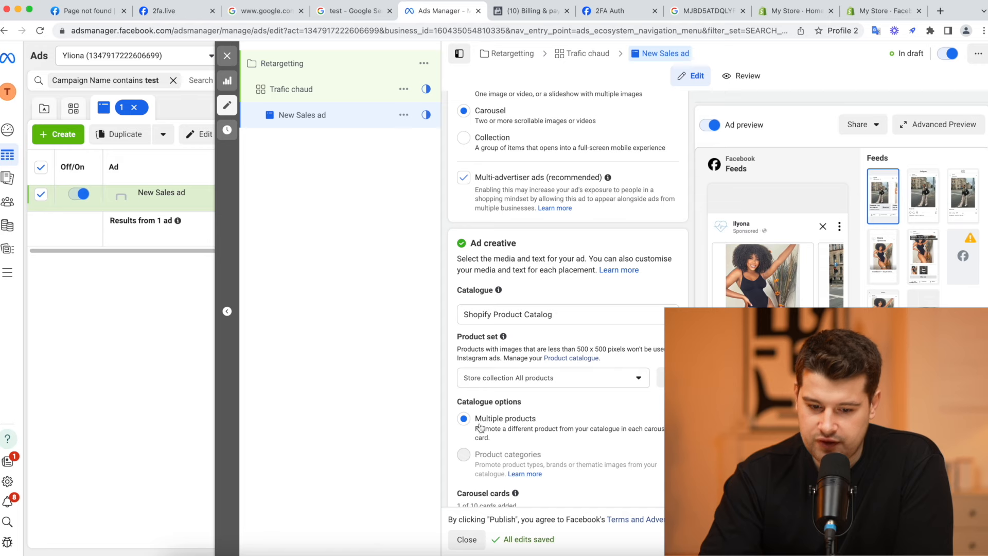
scroll(447, 155, down, 5)
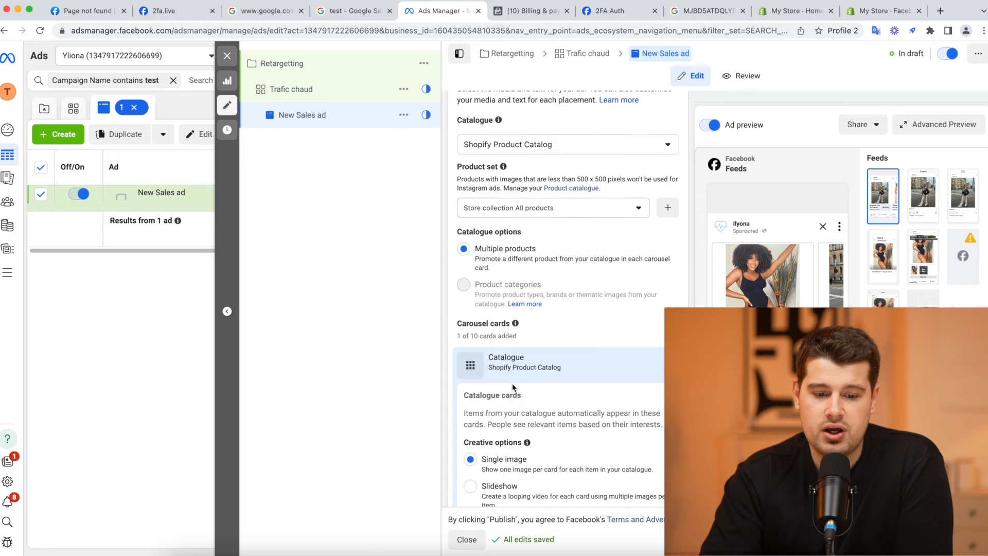
scroll(578, 221, up, 5)
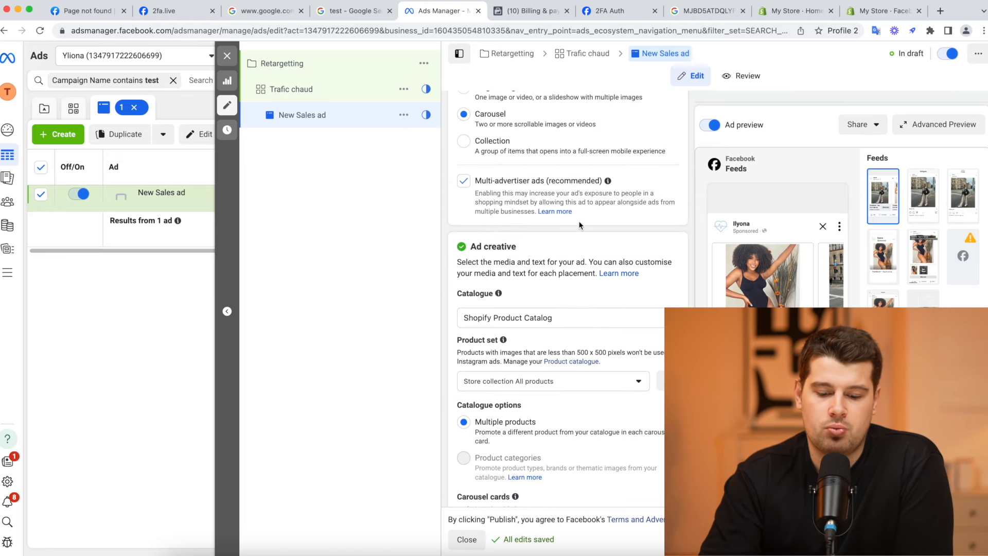
scroll(543, 266, up, 3)
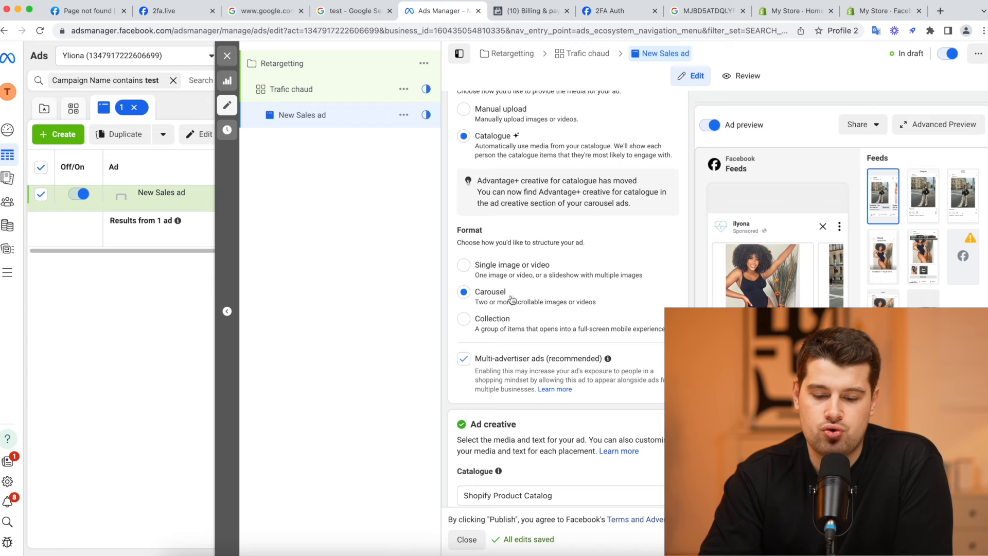
click(499, 264)
scroll(499, 261, up, 2)
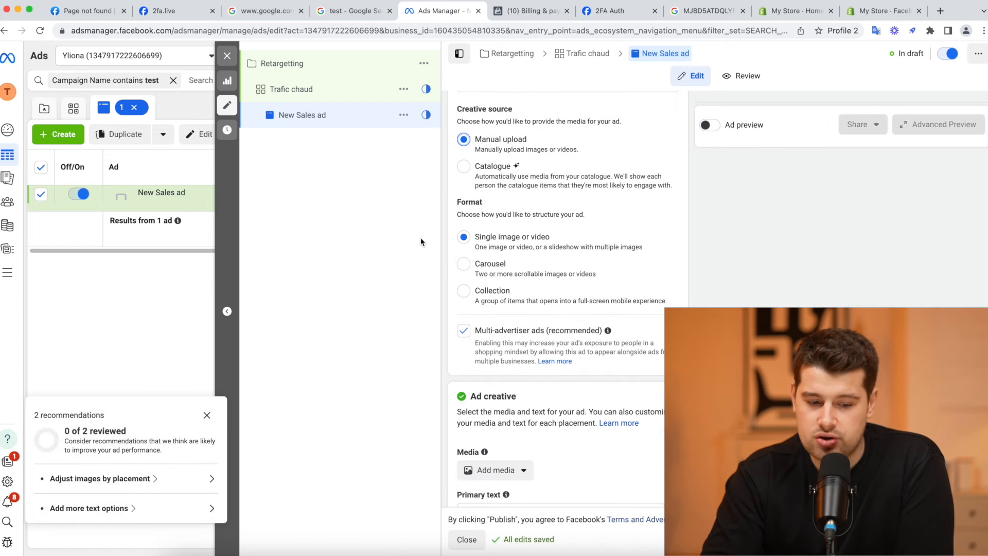
click(227, 55)
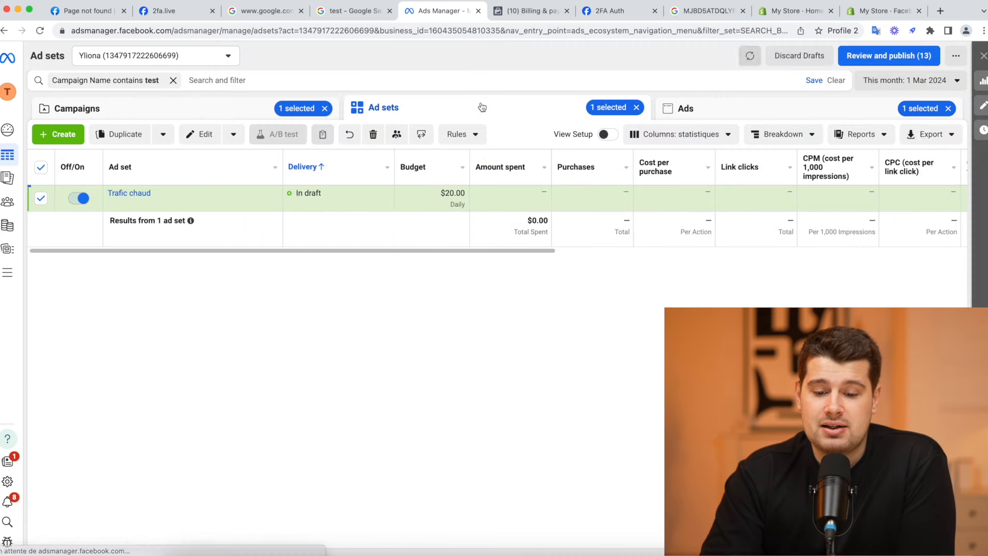
Duplicate the Trafic chaud ad set once within its original campaign and name the copy "Trafic tiède".
mouse_move(138, 202)
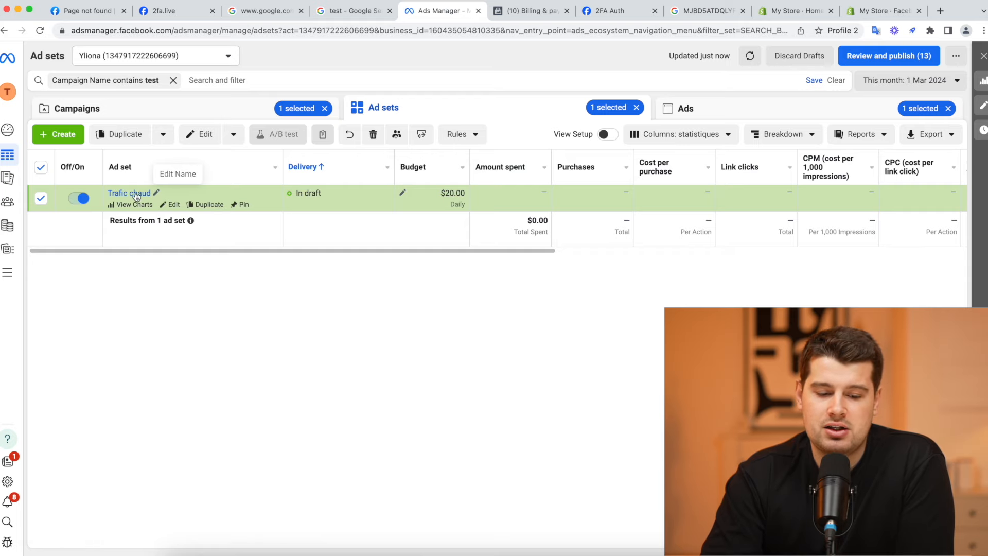
click(209, 204)
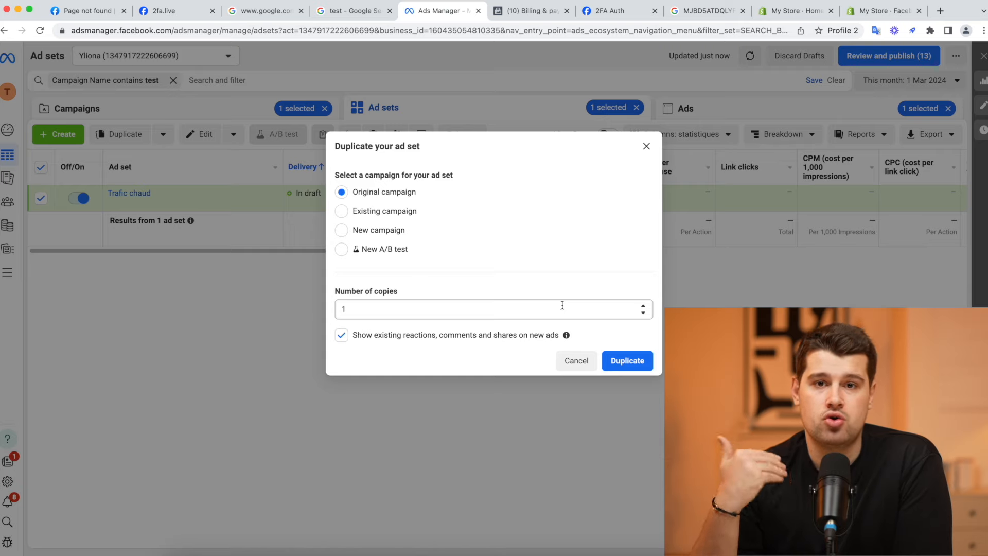
click(617, 361)
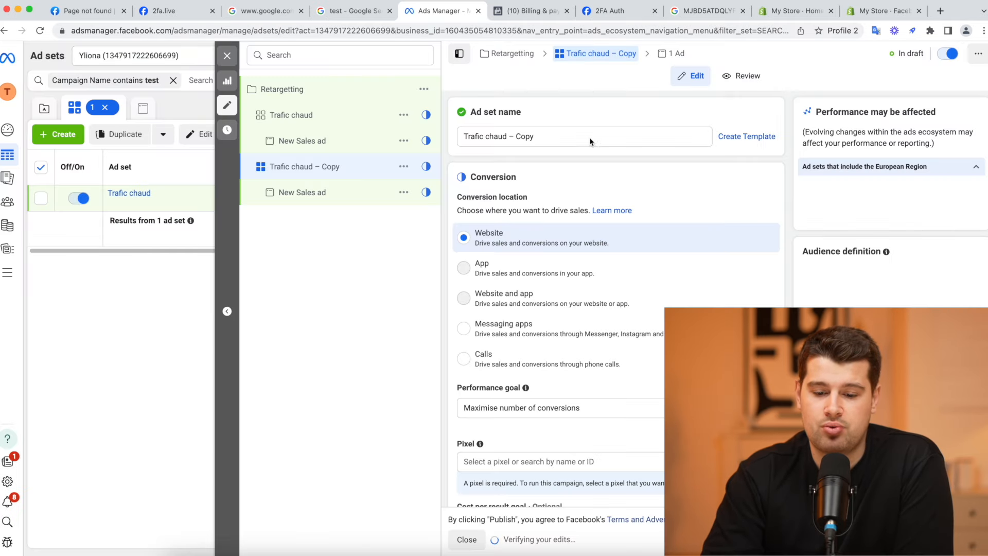
triple_click(556, 133)
text(Trafic tiède)
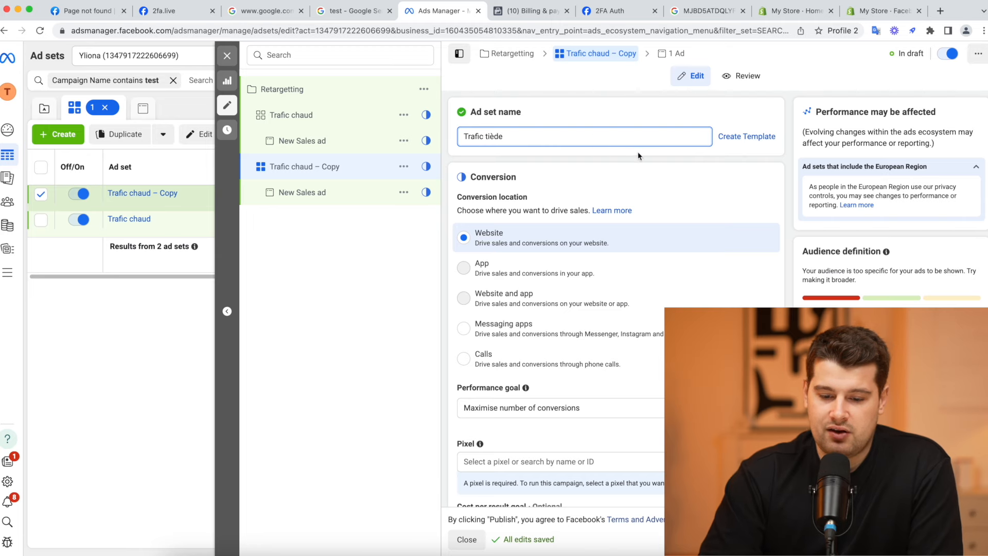
click(638, 152)
Replace the included "Visiteurs - 30j" audience of the Trafic tiède ad set with "Interraction fb - 30" and "VV50%".
scroll(638, 153, down, 6)
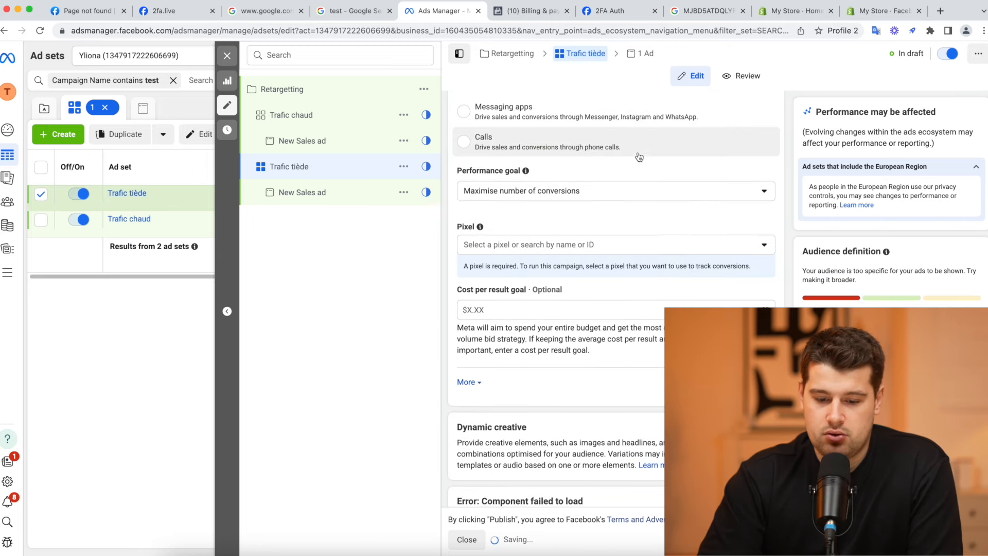
scroll(564, 242, down, 15)
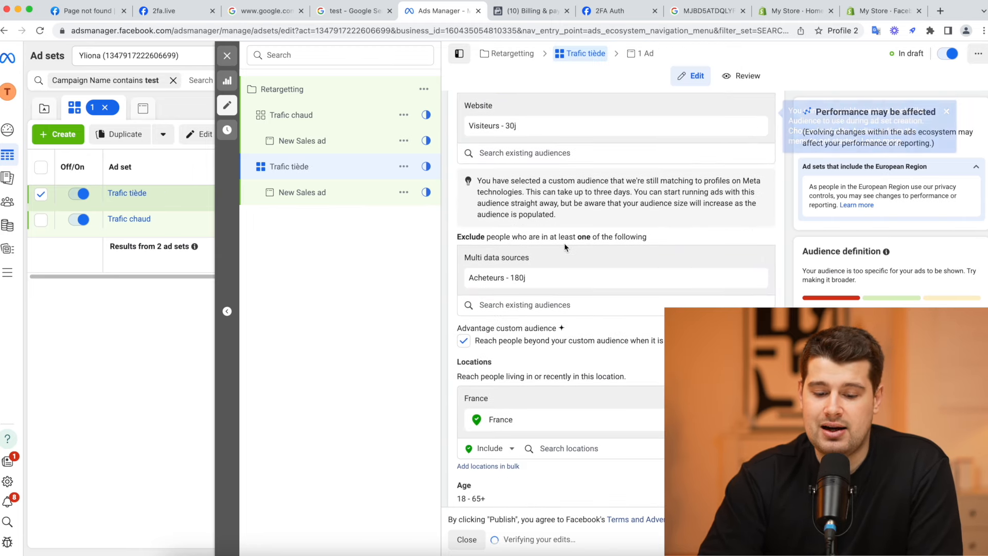
scroll(575, 205, up, 3)
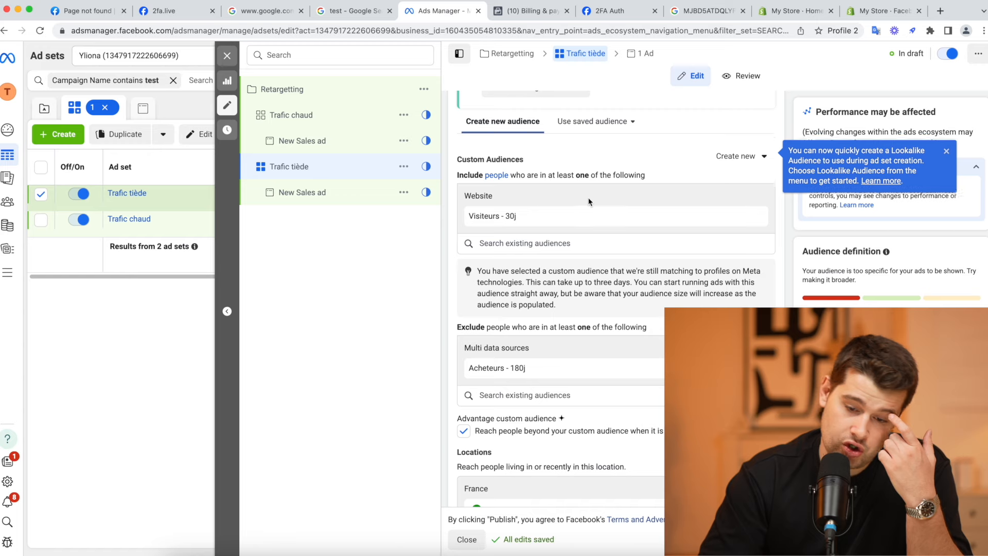
click(511, 243)
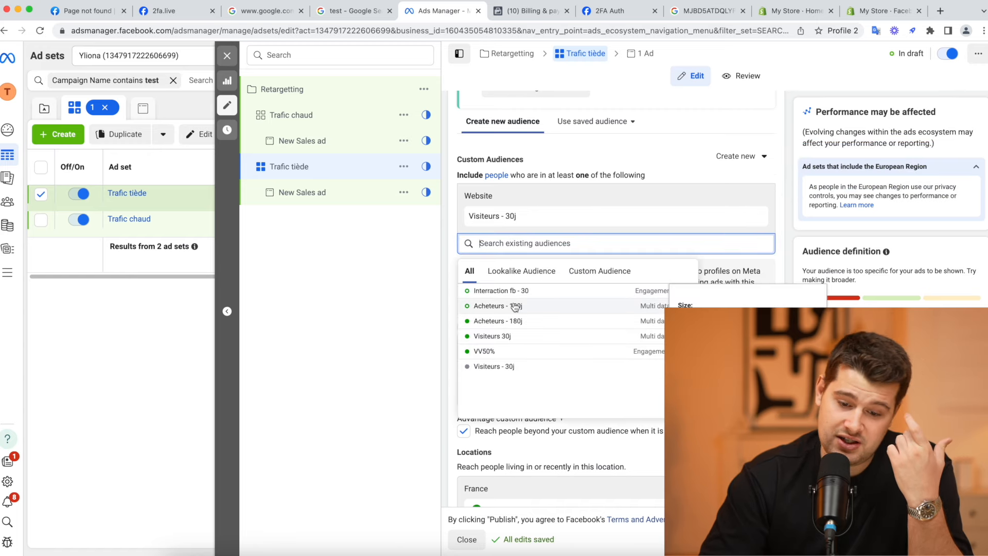
click(519, 292)
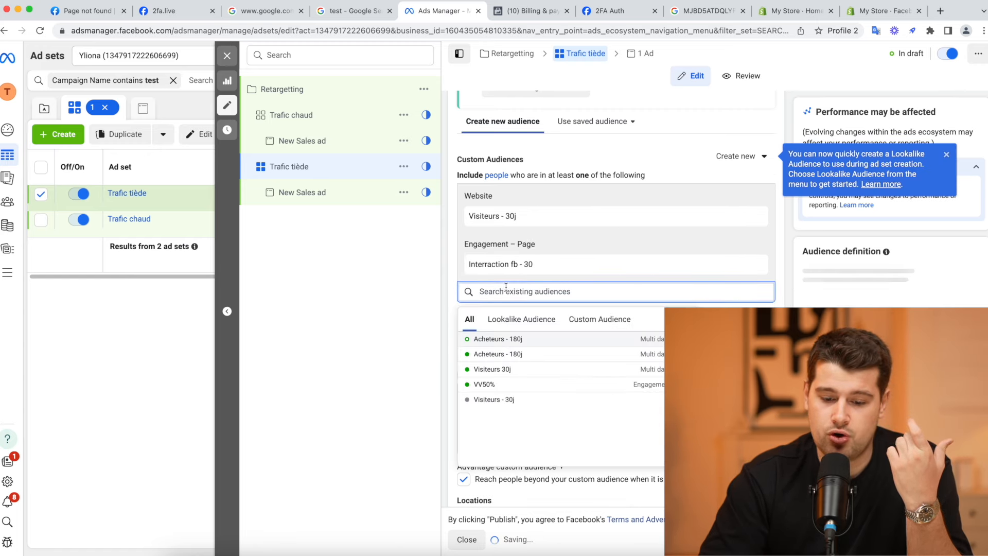
click(489, 385)
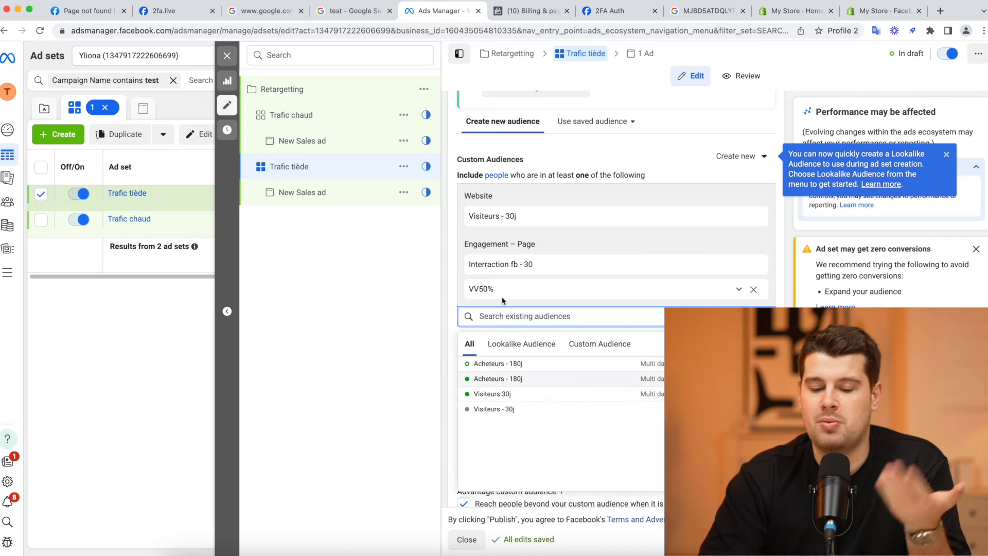
click(454, 296)
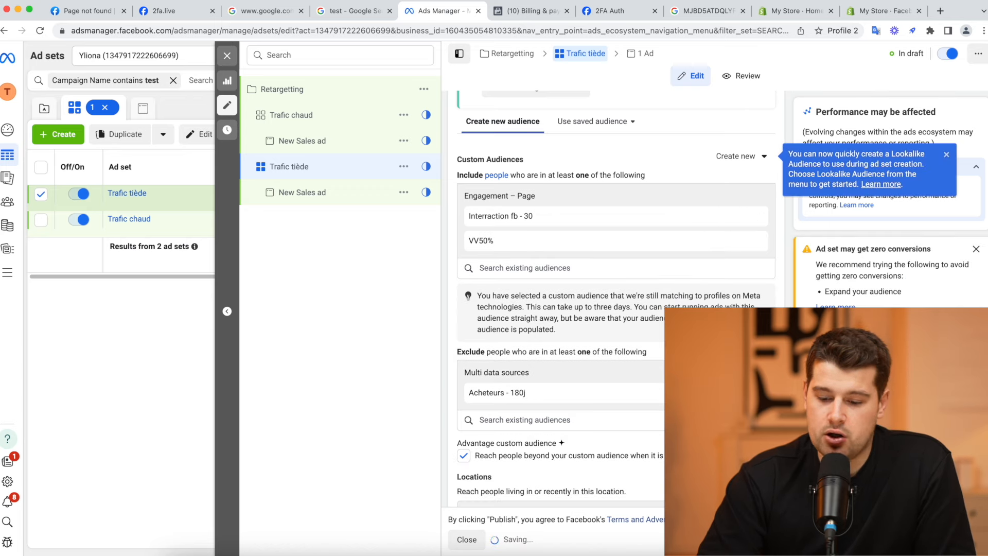
Replace the excluded "Acheteurs - 180j" audience of the Trafic tiède ad set with "Visiteurs 30j" and close the editor.
click(758, 392)
click(502, 366)
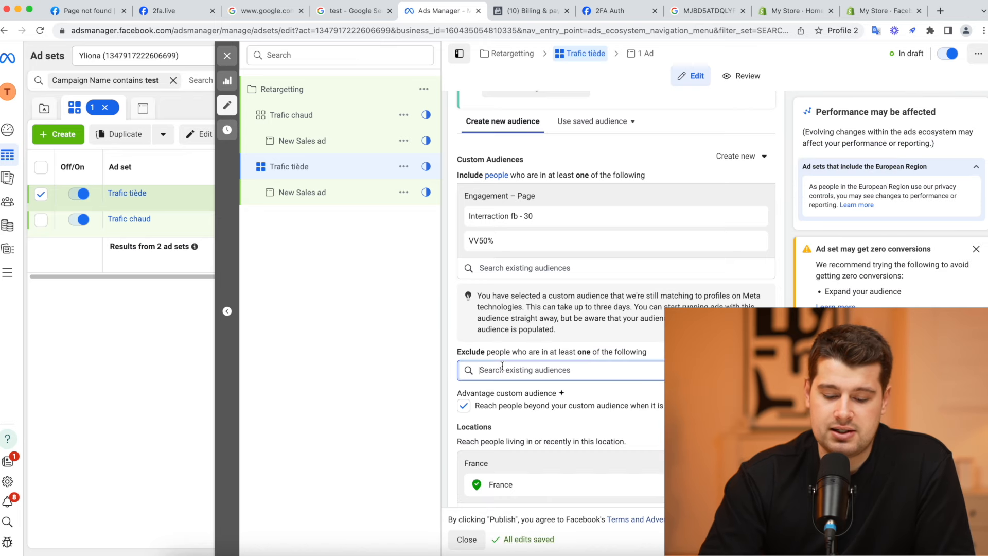
text(visi)
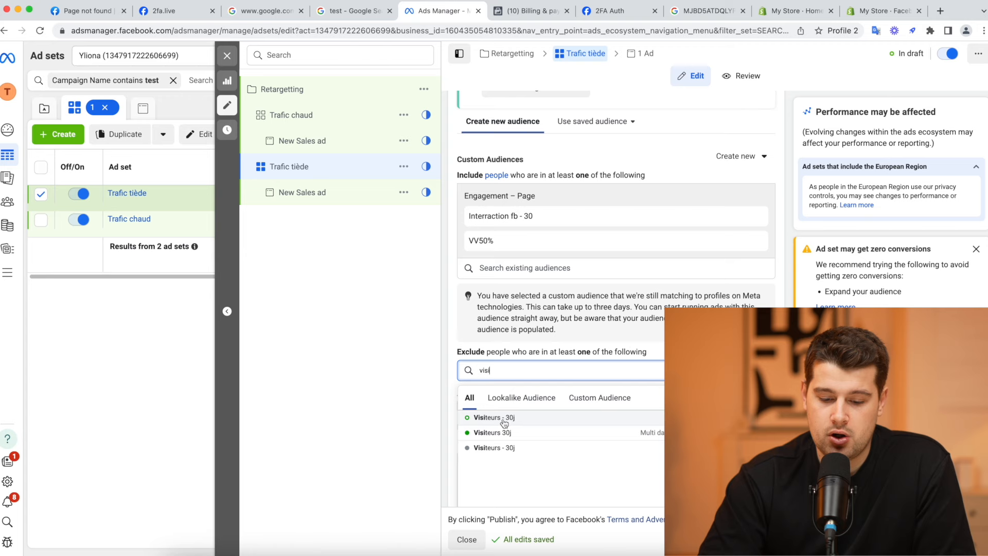
click(492, 431)
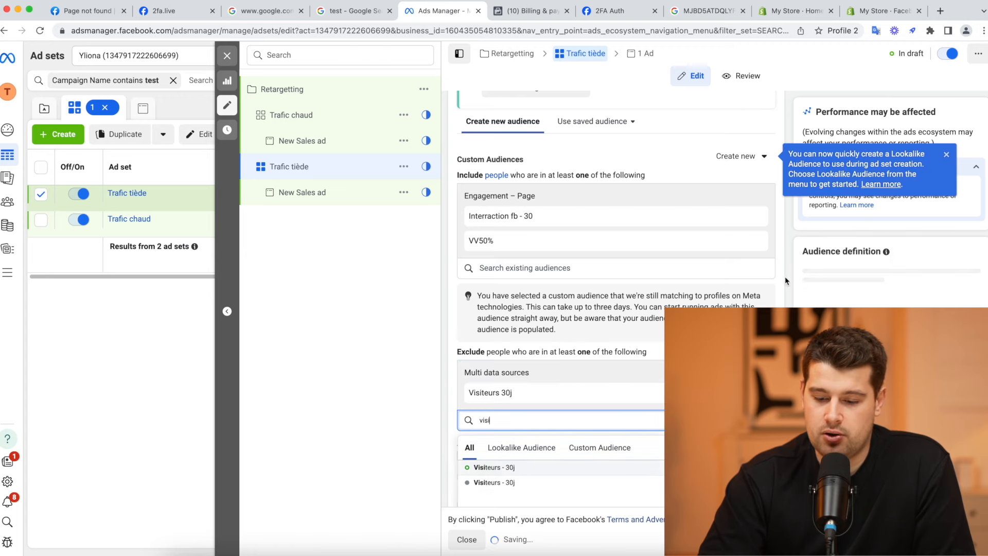
scroll(616, 299, down, 3)
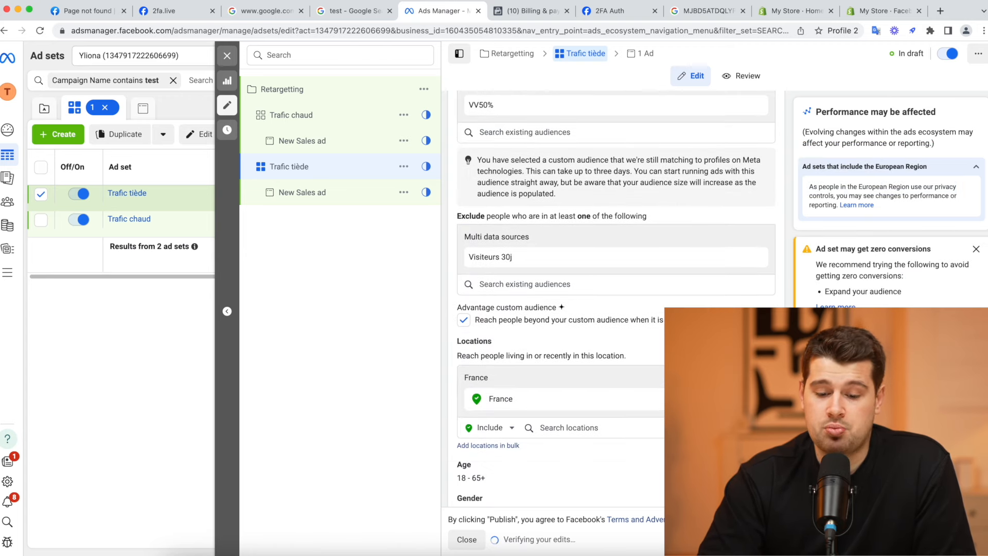
scroll(495, 339, up, 15)
click(226, 55)
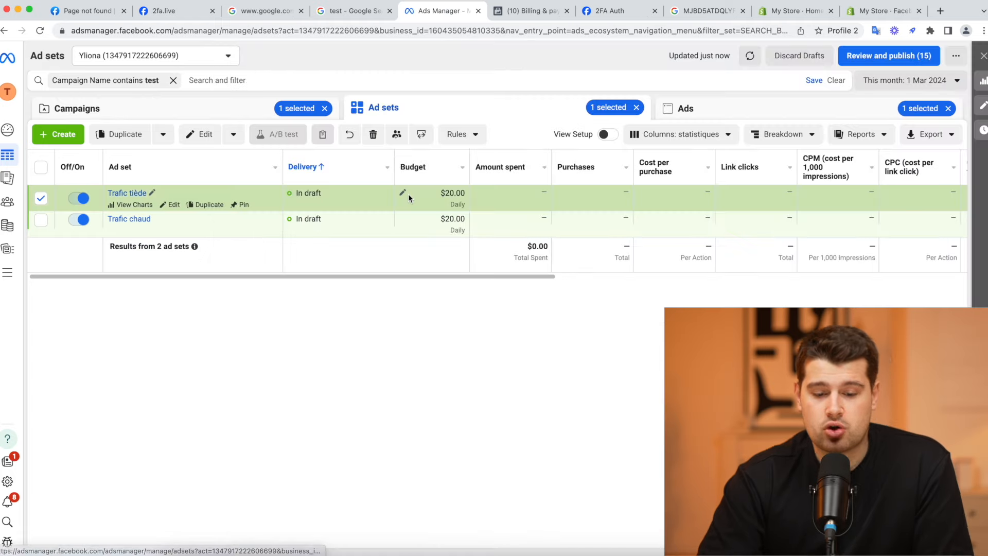